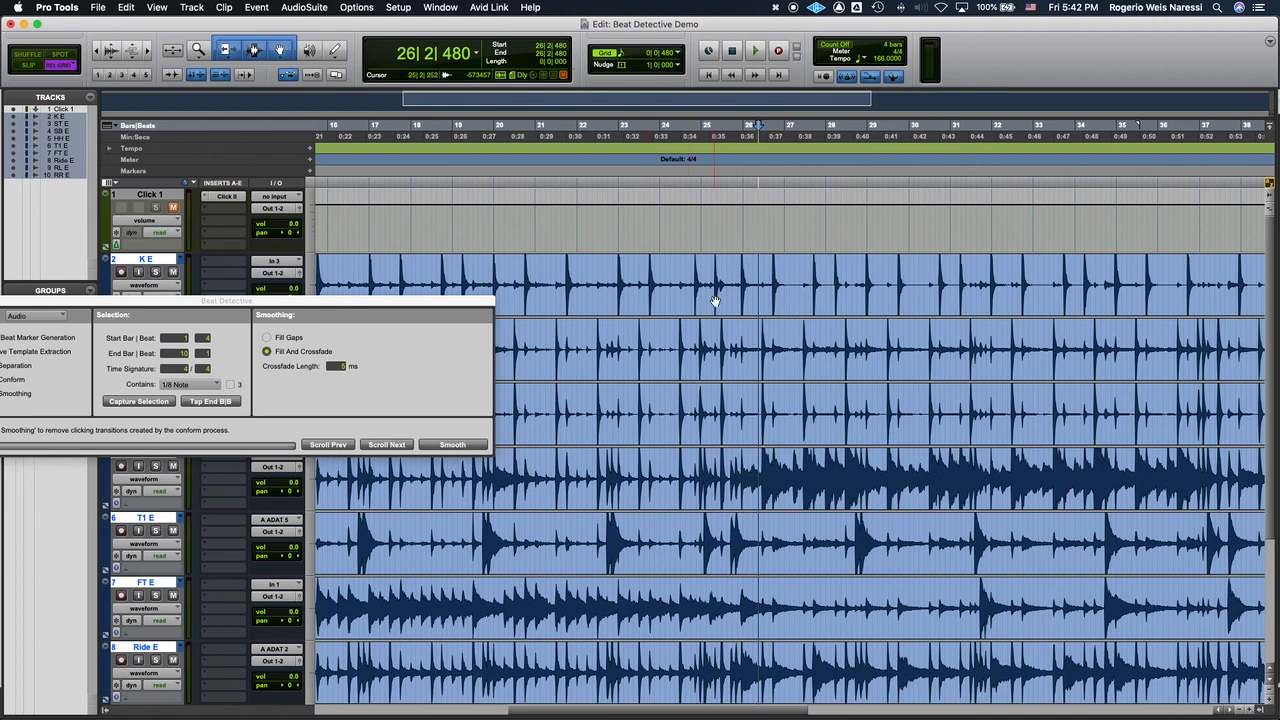
Play the drum tracks from around bar 22 to find where the next section to edit ends.
click(660, 267)
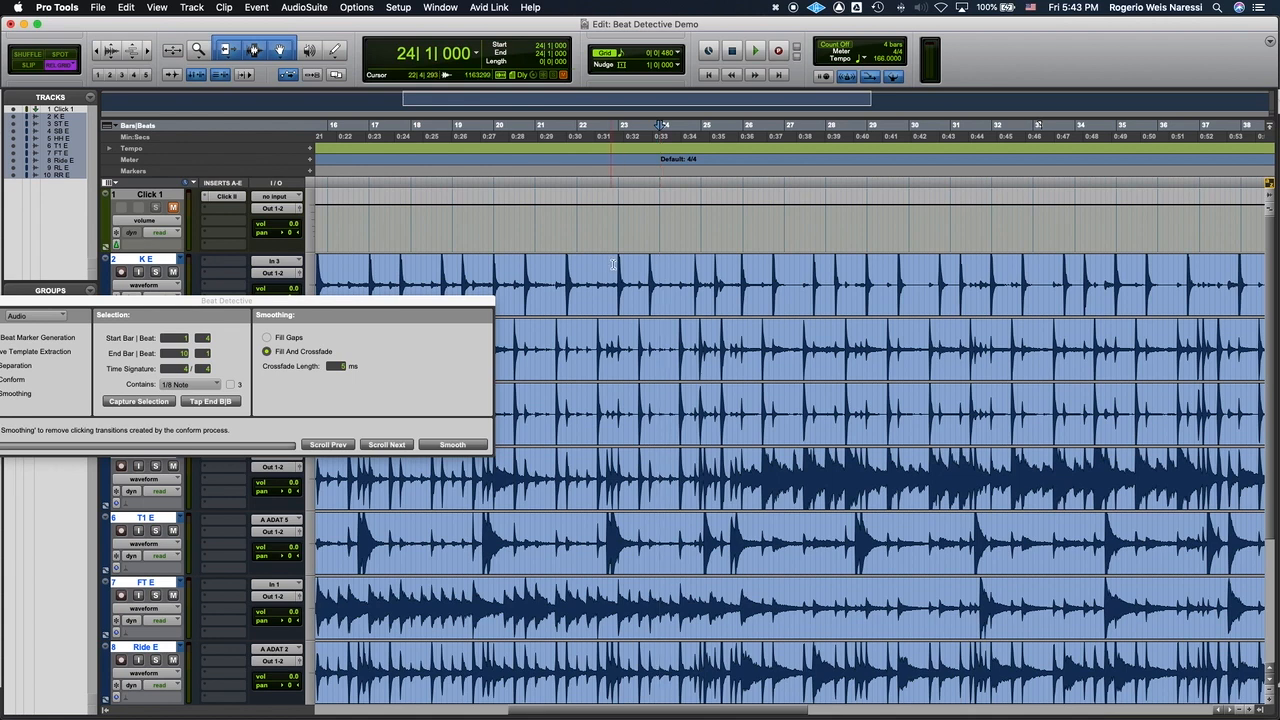
click(617, 264)
key(space)
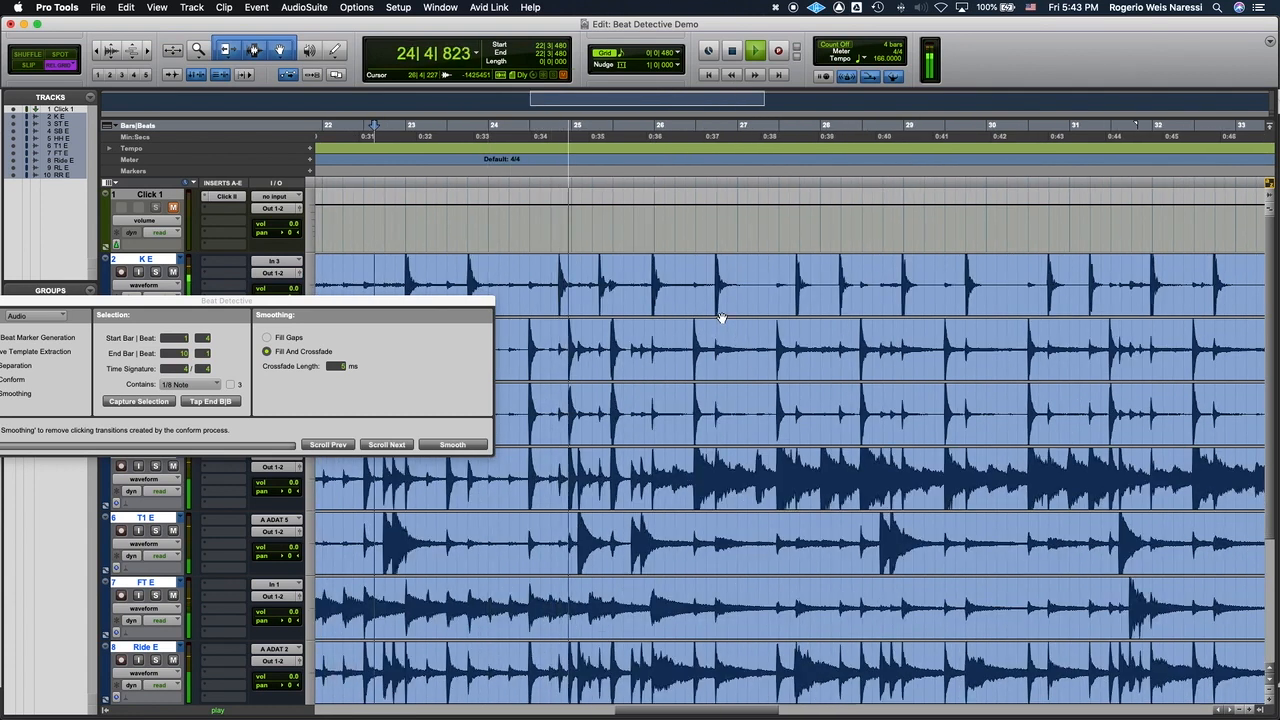
key(space)
Separate the drum clips on all tracks at 26|1|000 and select the resulting clips before that point.
click(654, 272)
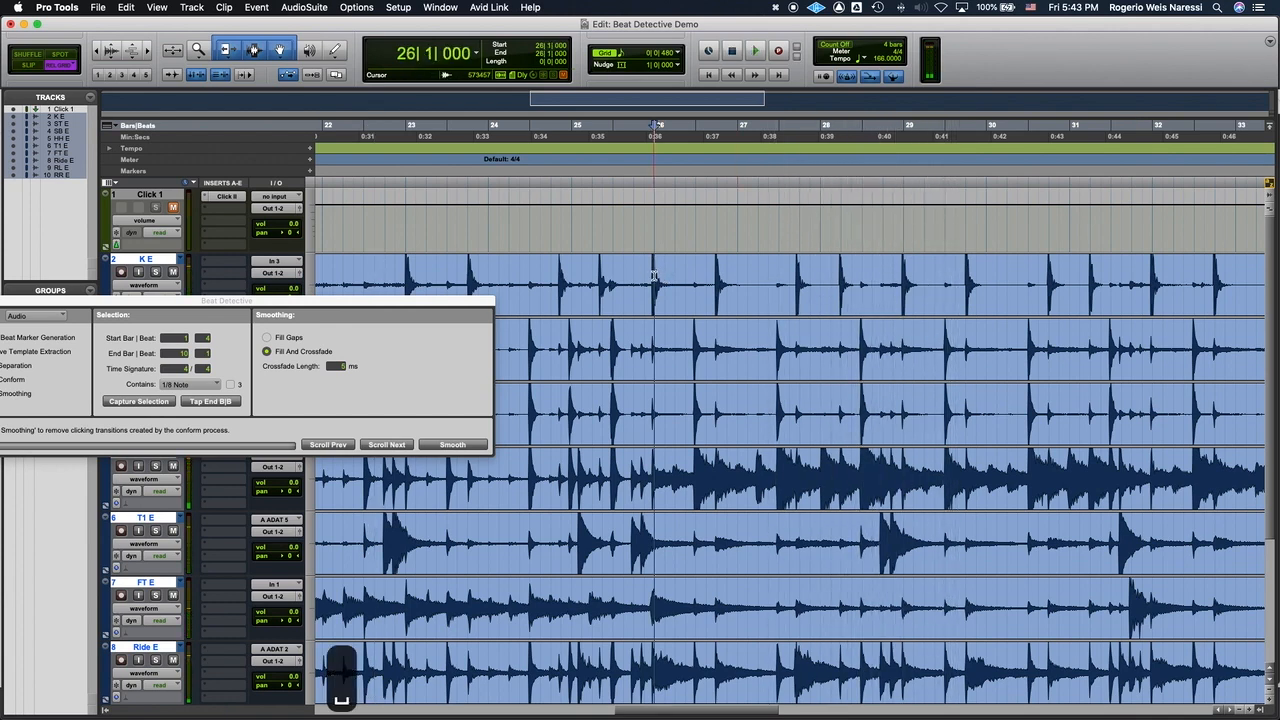
key(super+e)
click(614, 294)
scroll(614, 294, down, 3)
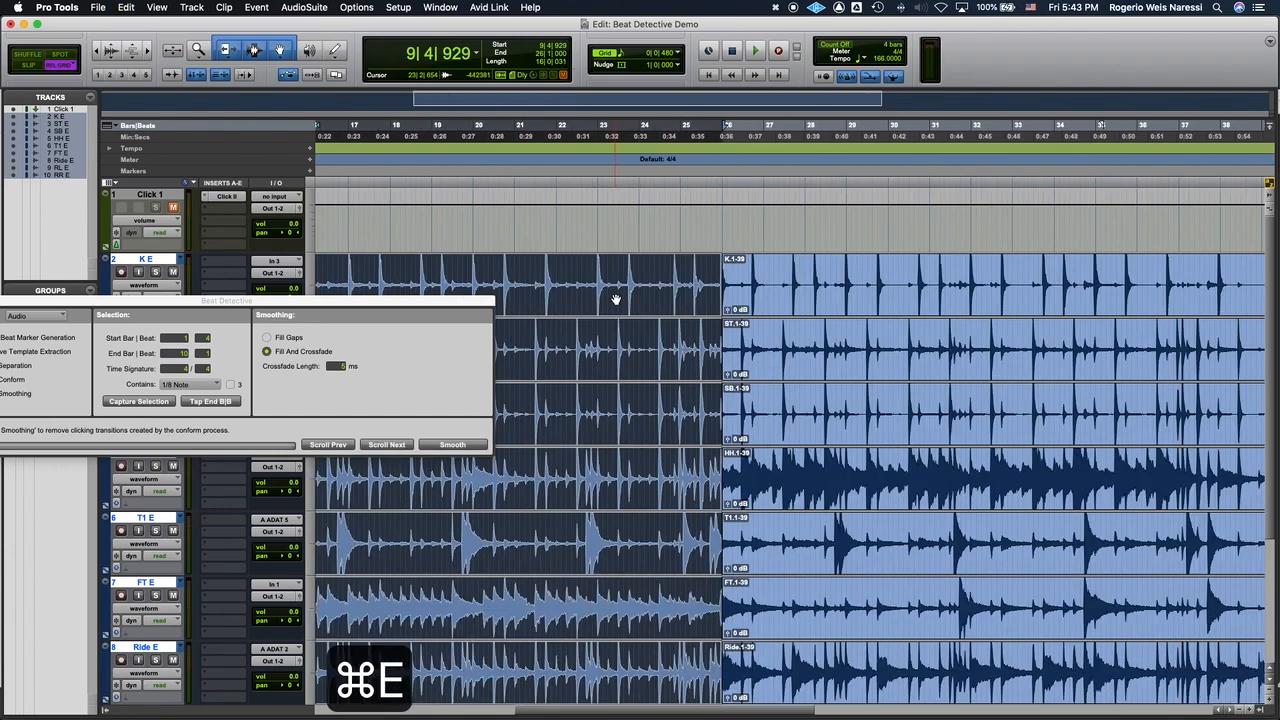
scroll(665, 300, left, 3)
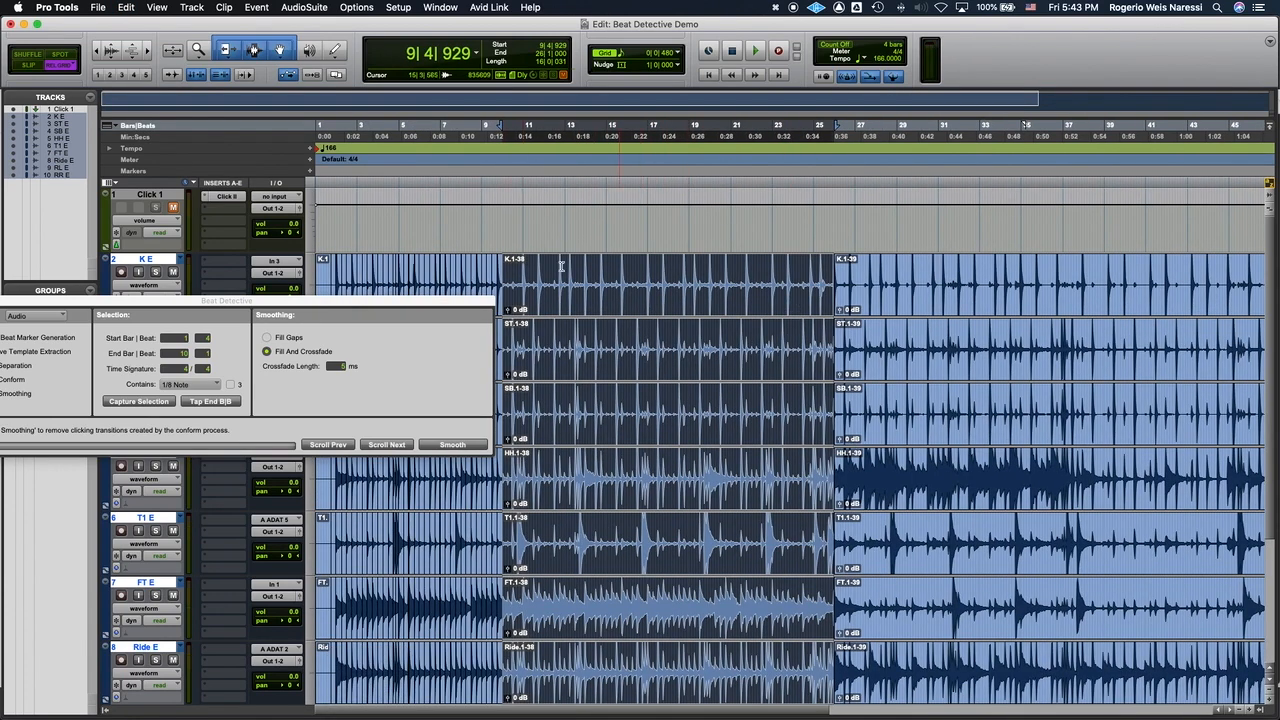
Delete the crossfades on all drum tracks at the edit just before bar 10.
key(t)
key(t)
key(t)
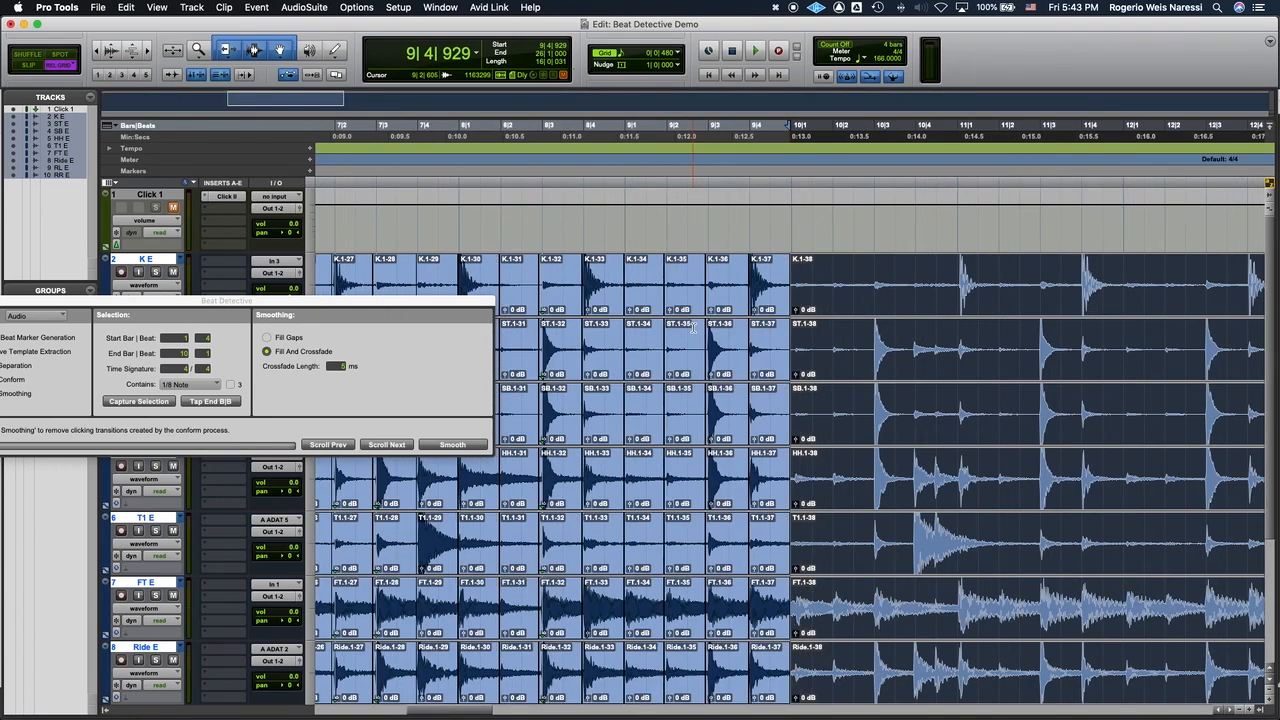
key(t)
key(t)
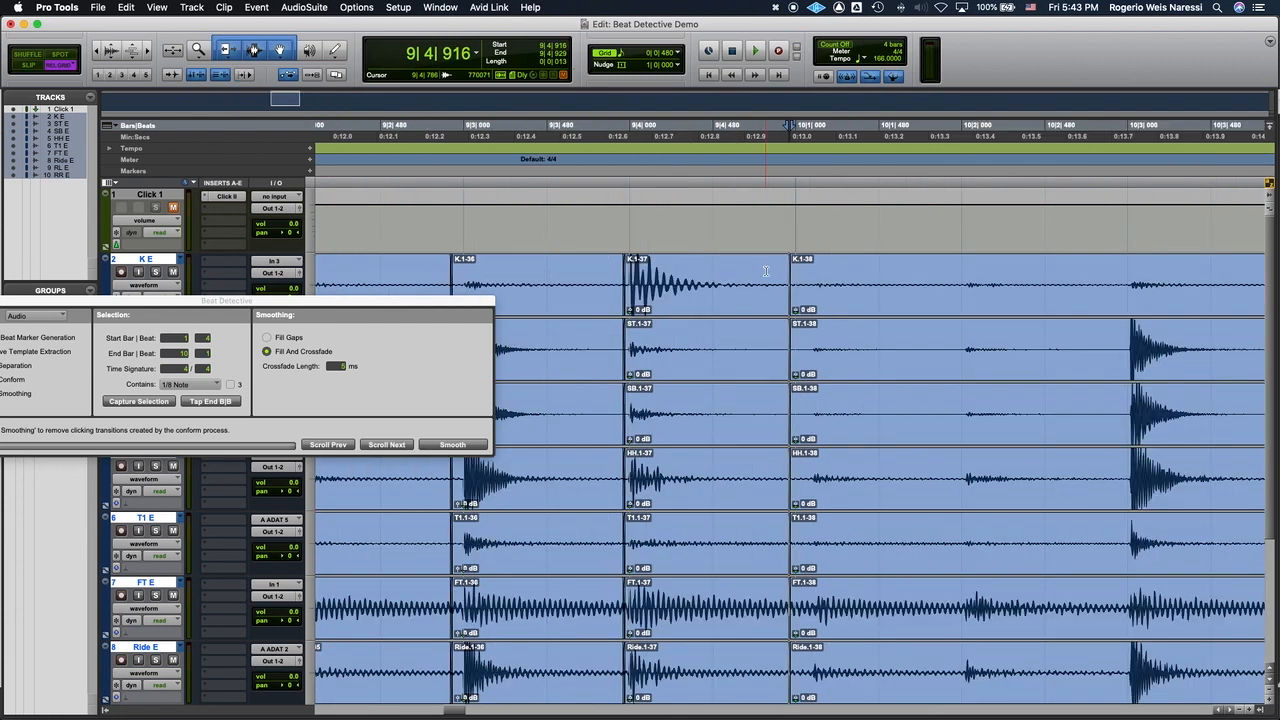
key(BackSpace)
drag(380, 307, 504, 447)
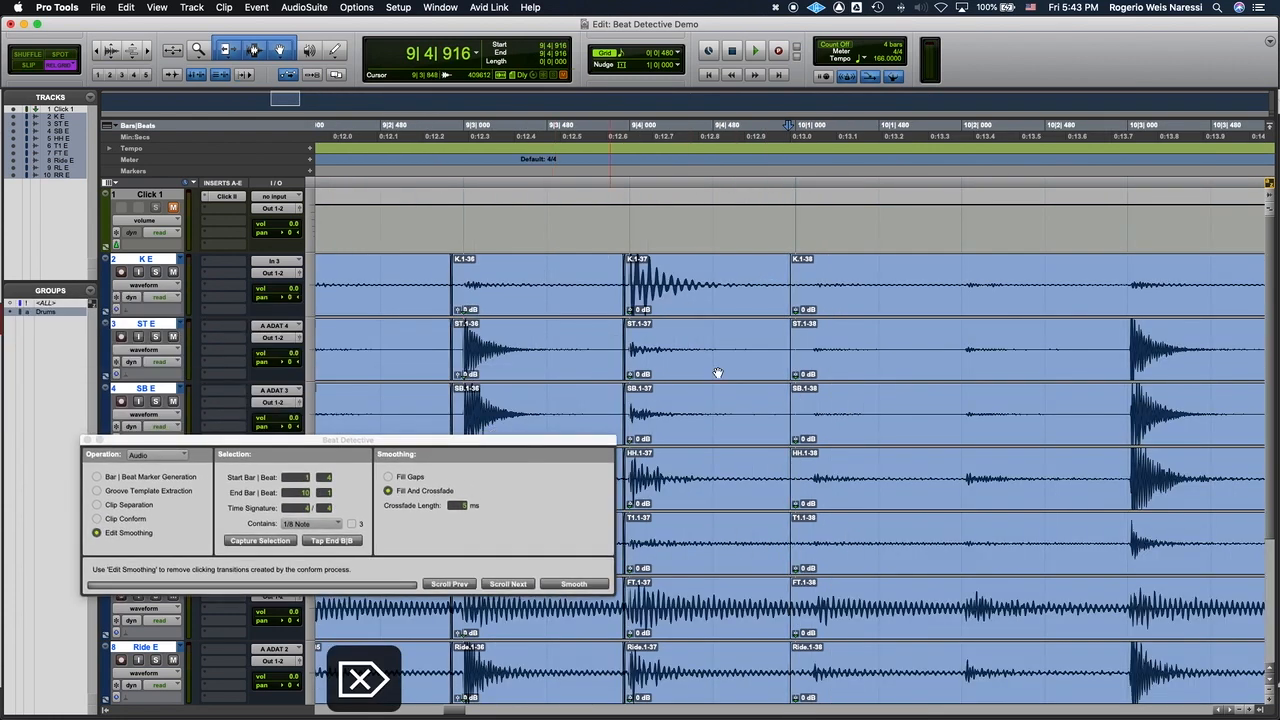
key(super+z)
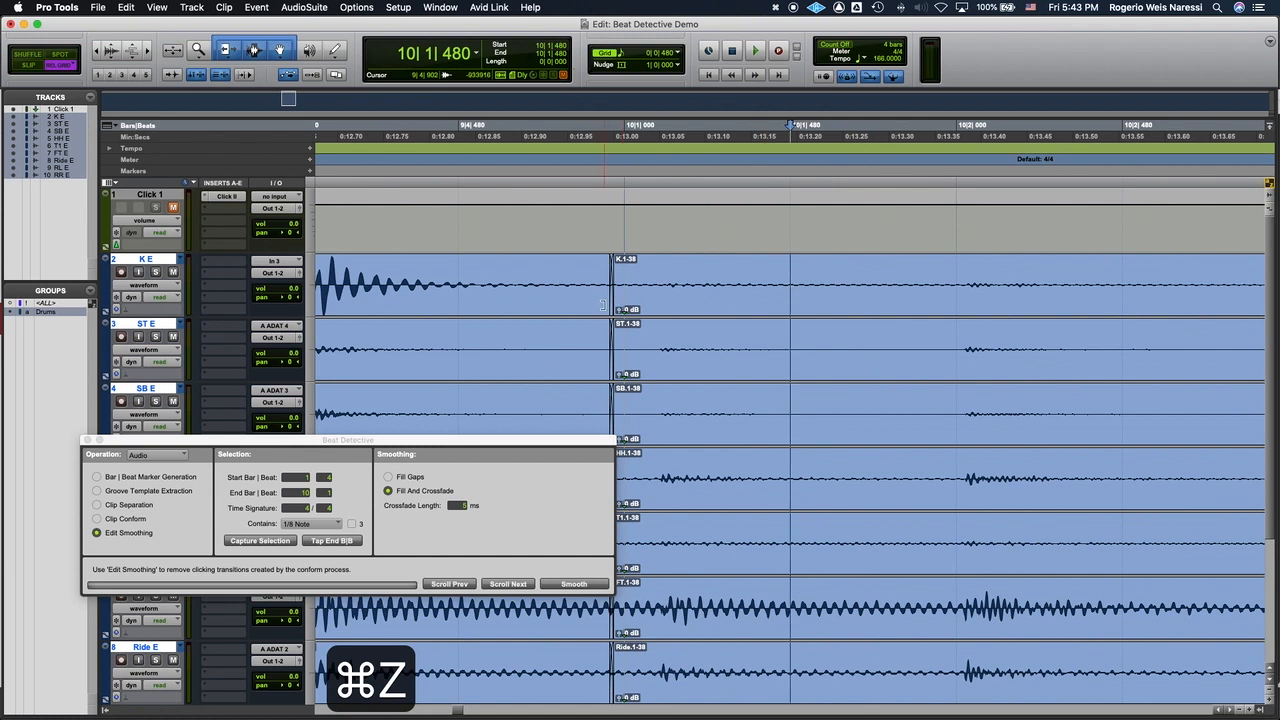
drag(608, 304, 612, 304)
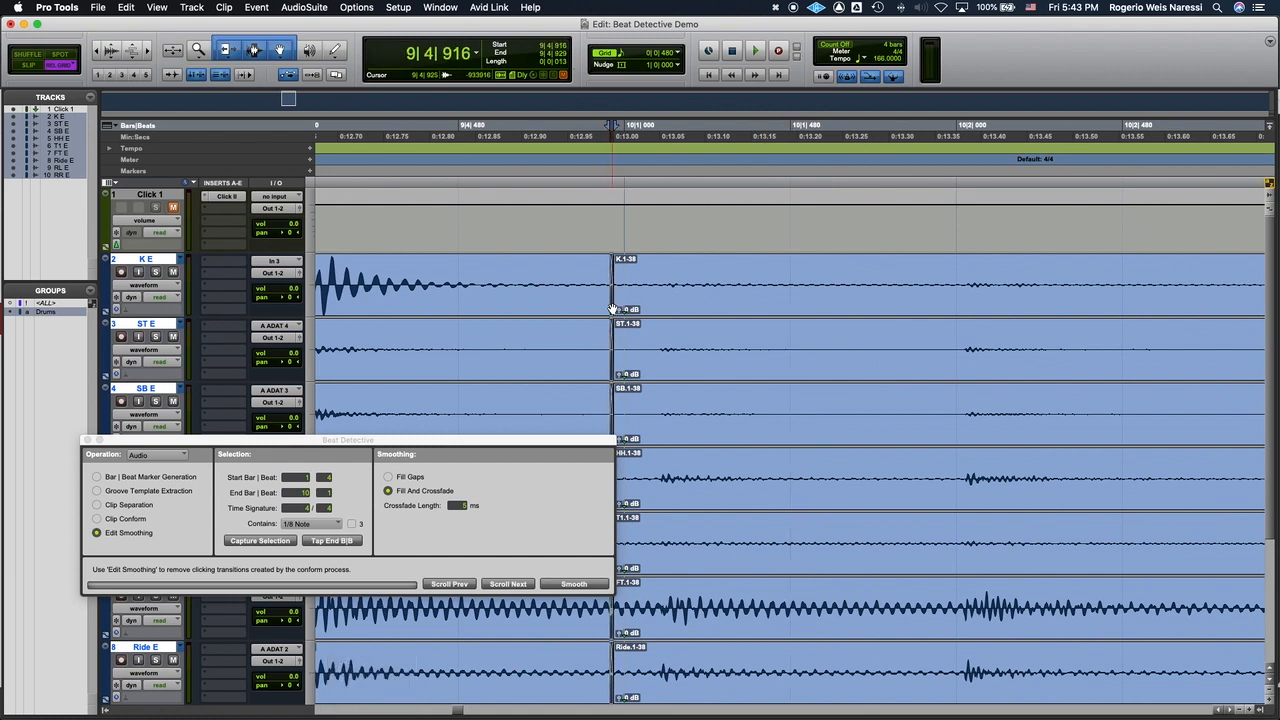
key(BackSpace)
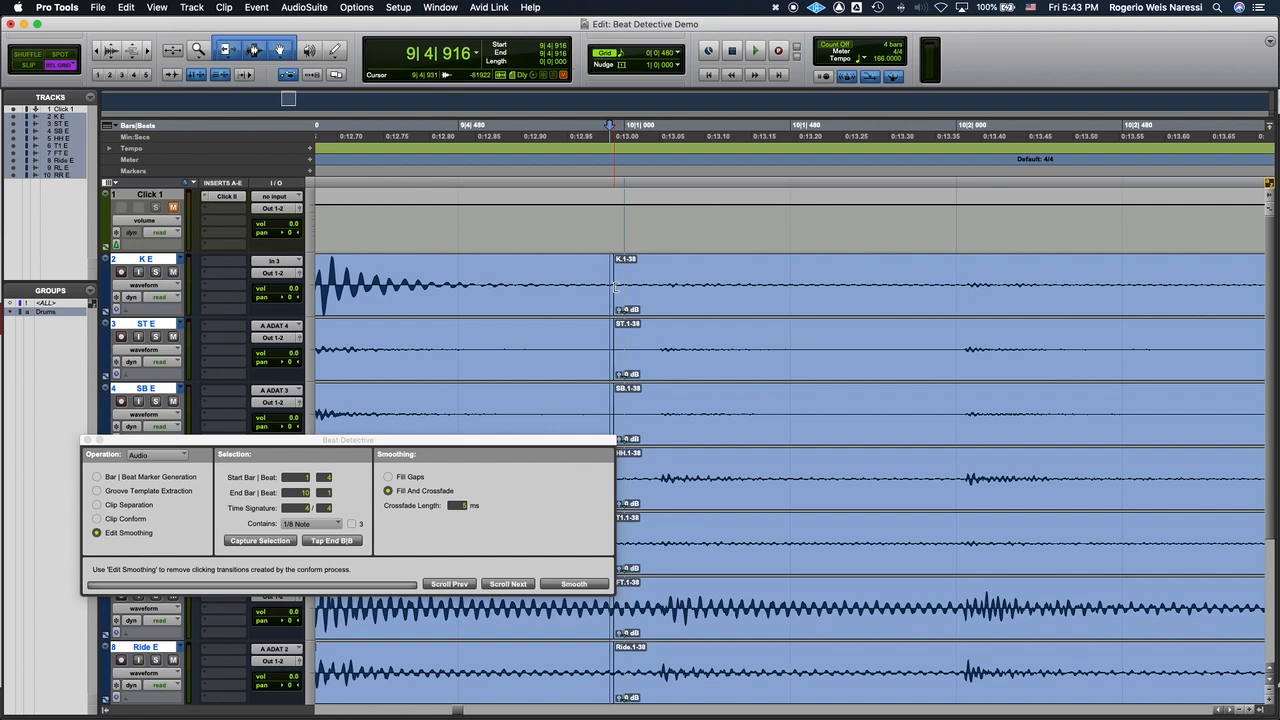
Switch the edit mode to Grid and trim the start of the unedited drum clips to 10|1|000.
key(F4)
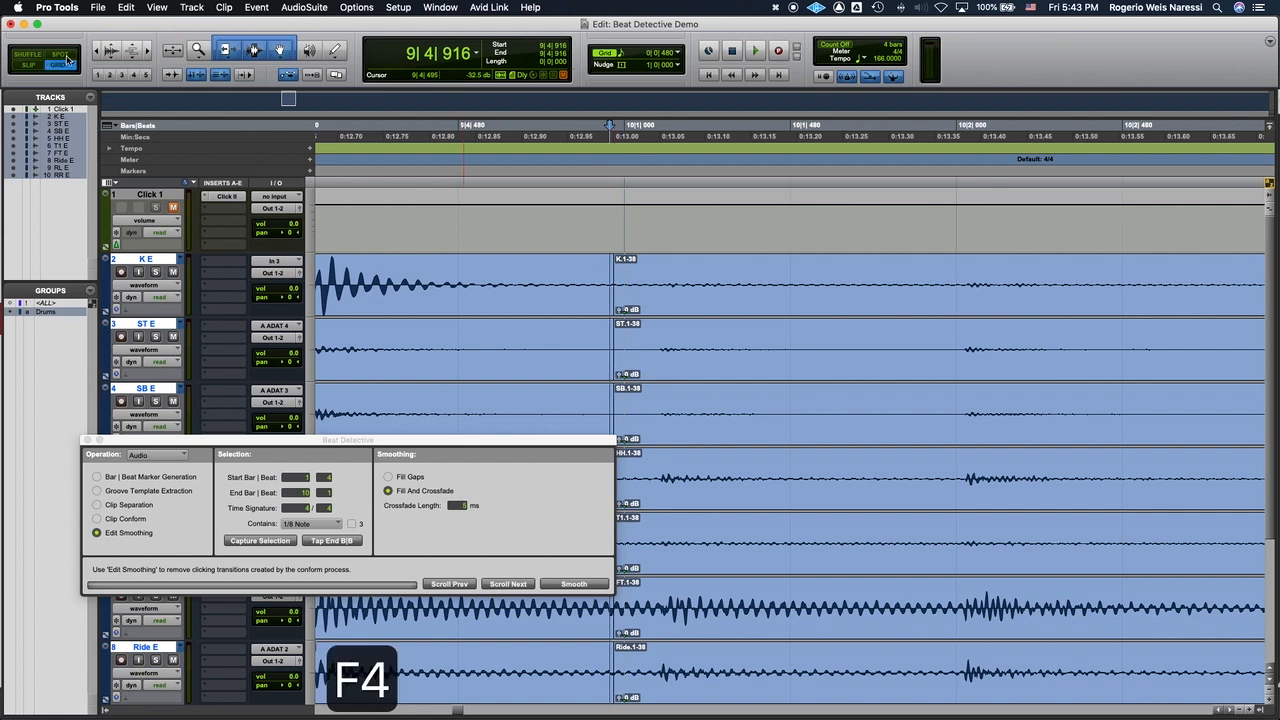
click(622, 279)
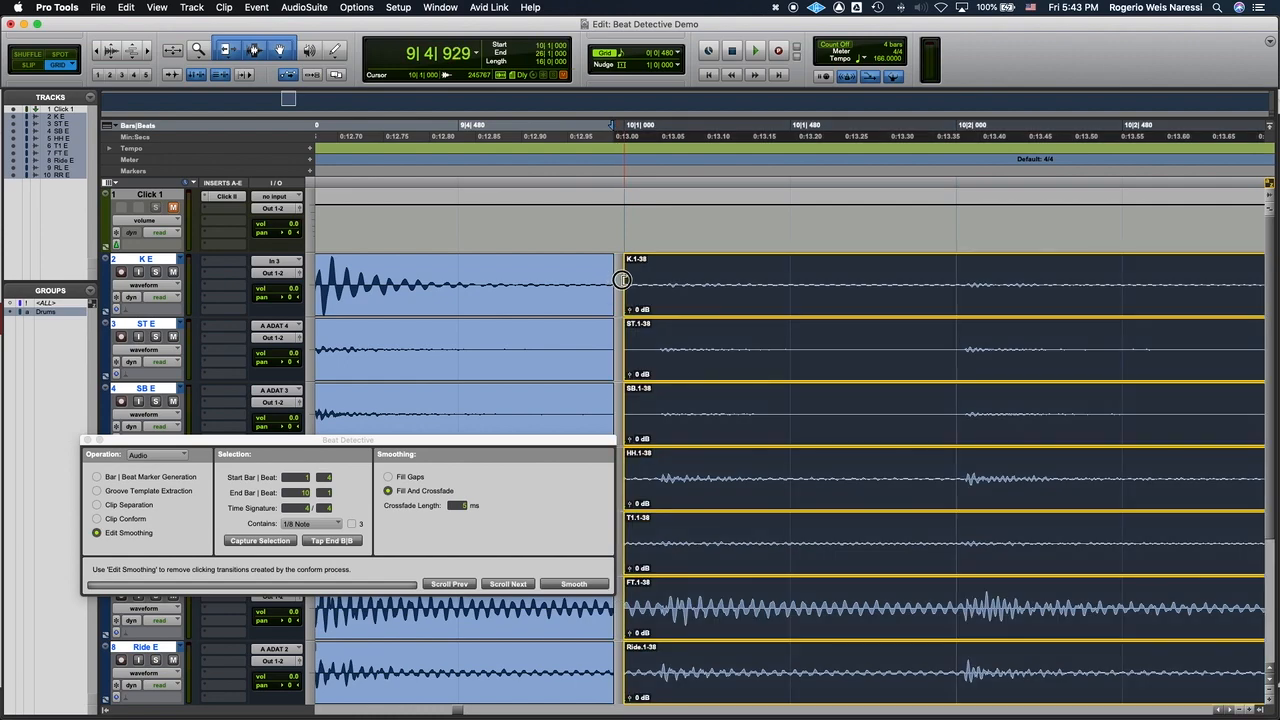
Examine the selected drum clips' boundaries at bars 10 and 26.
key(r)
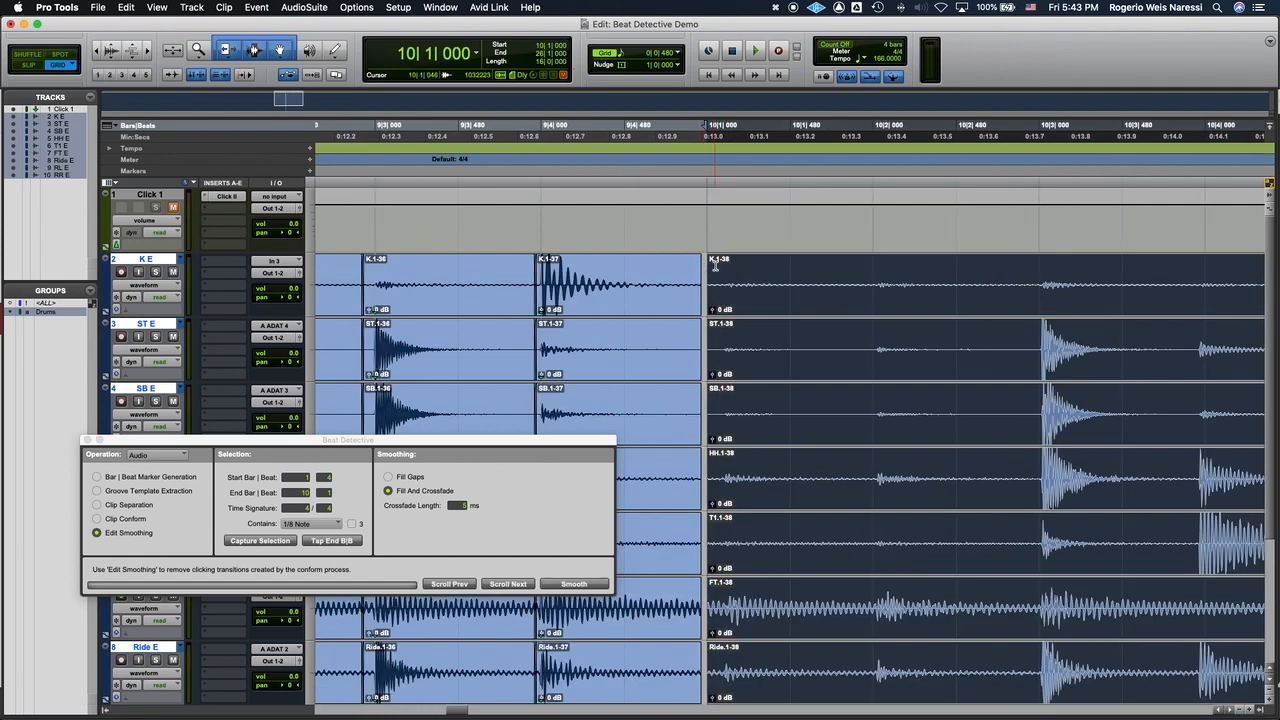
key(r)
key(r)
scroll(927, 297, right, 15)
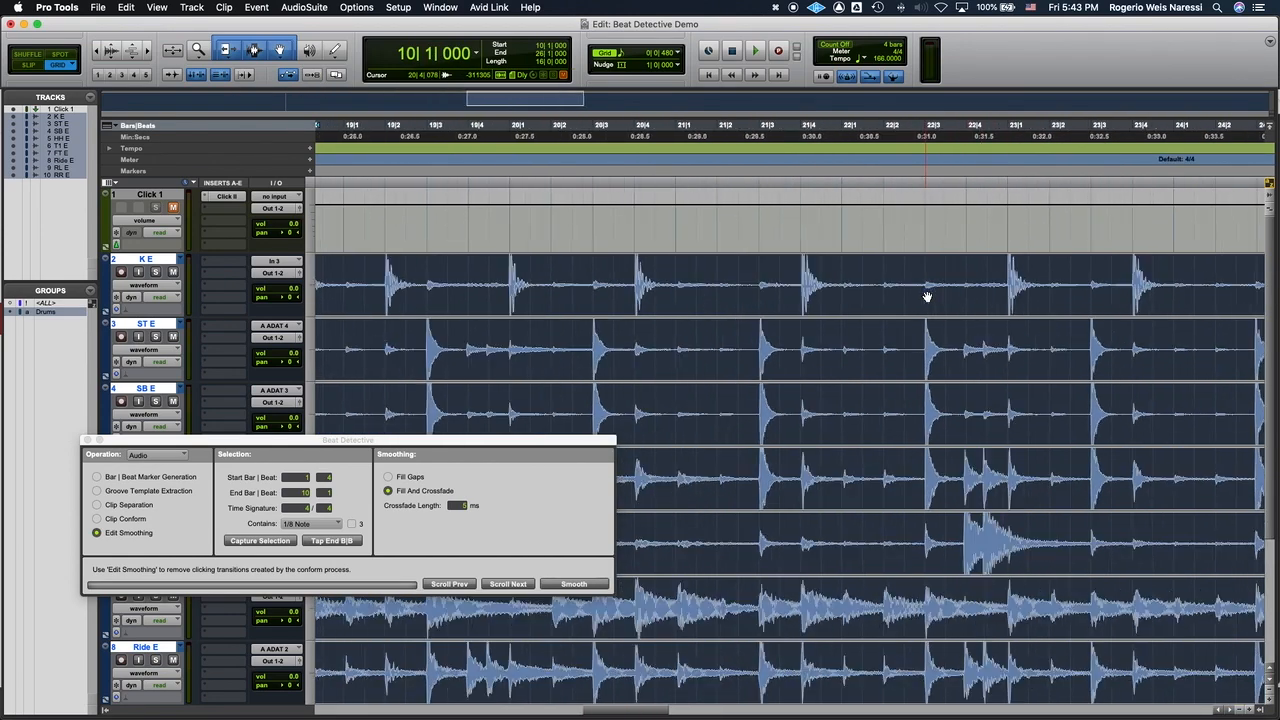
scroll(927, 297, right, 8)
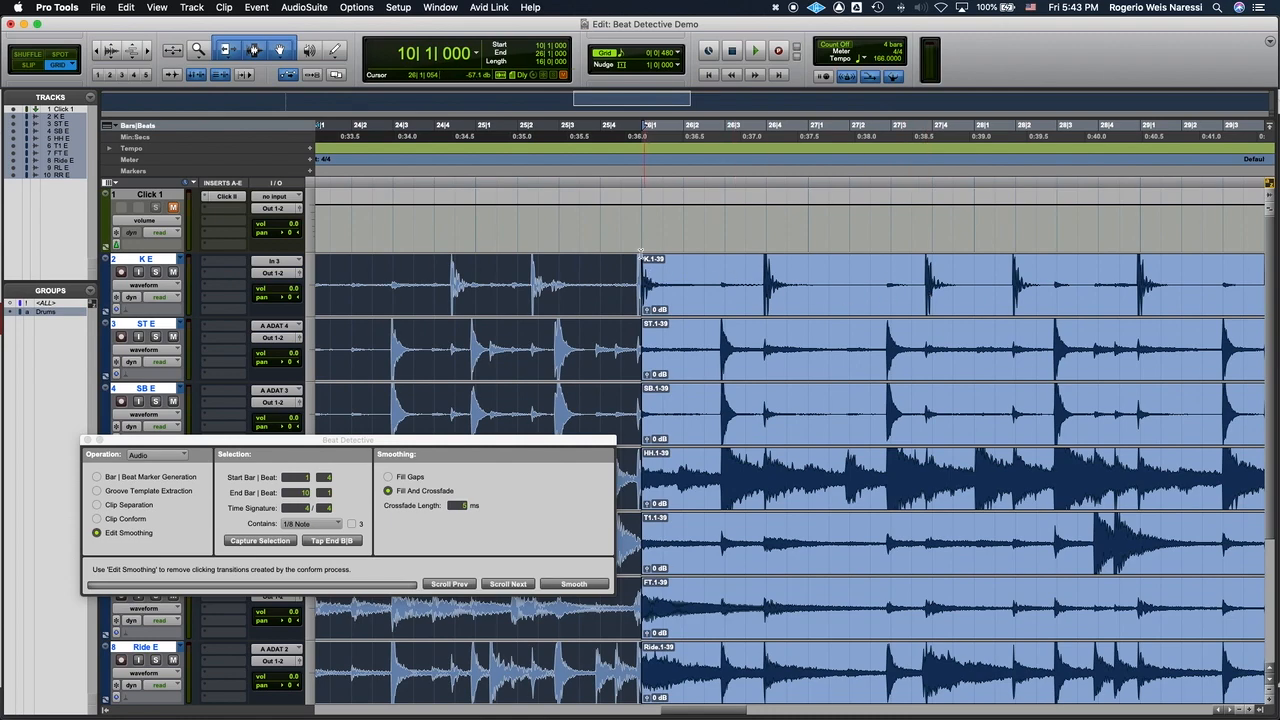
scroll(652, 278, left, 20)
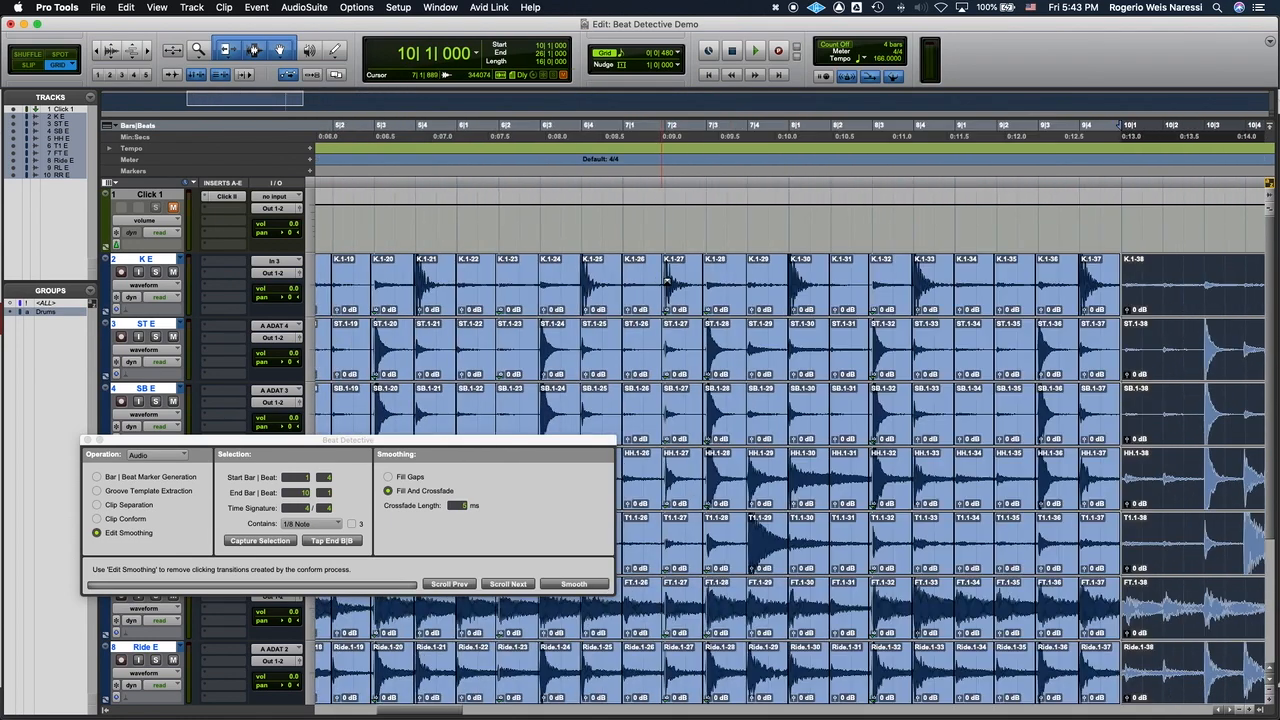
key(t)
key(t)
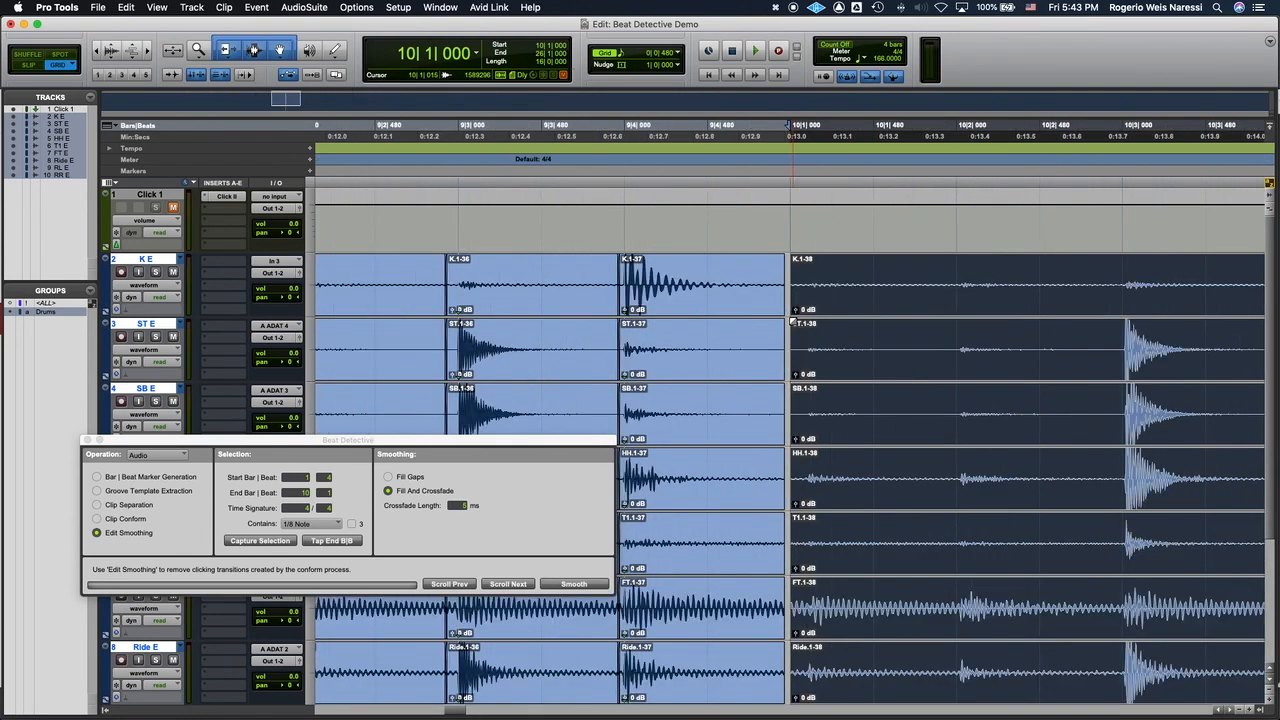
Set Beat Detective to Clip Separation, capture the selection from 10|1 to 26|1, enlarge the waveforms and analyze with Enhanced Resolution.
scroll(790, 323, right, 4)
drag(507, 447, 857, 284)
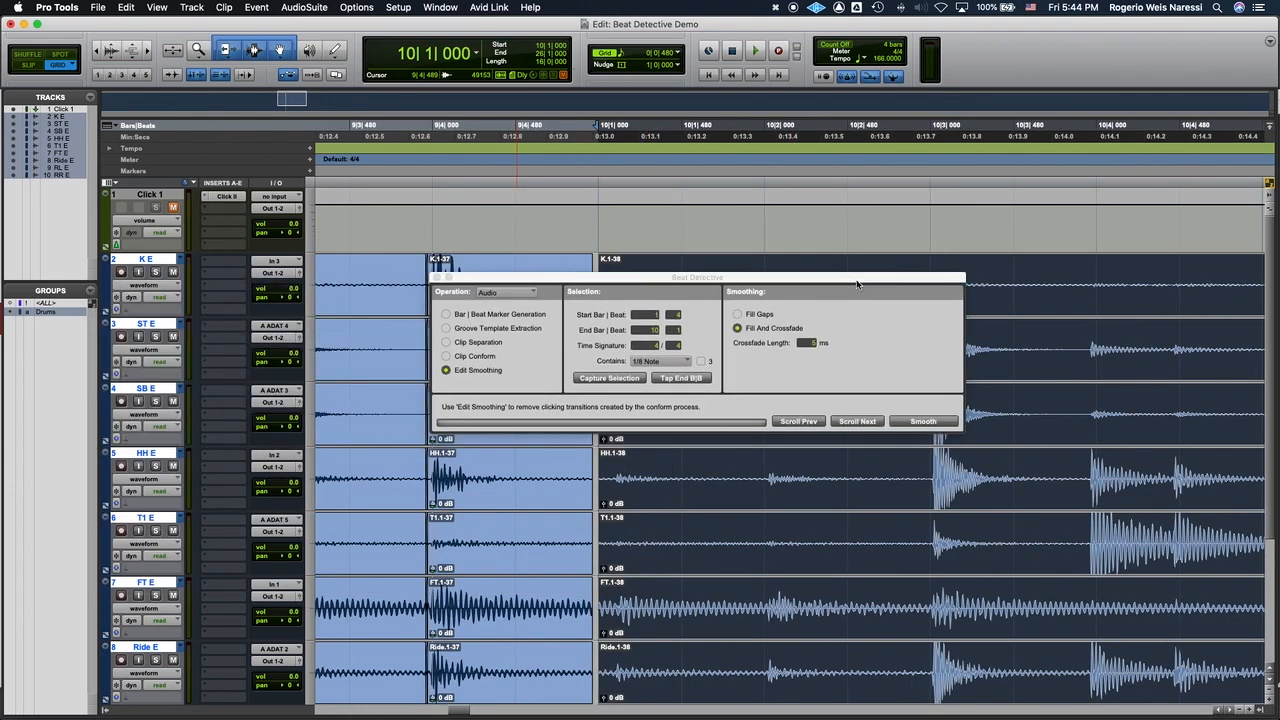
click(478, 342)
drag(595, 277, 322, 271)
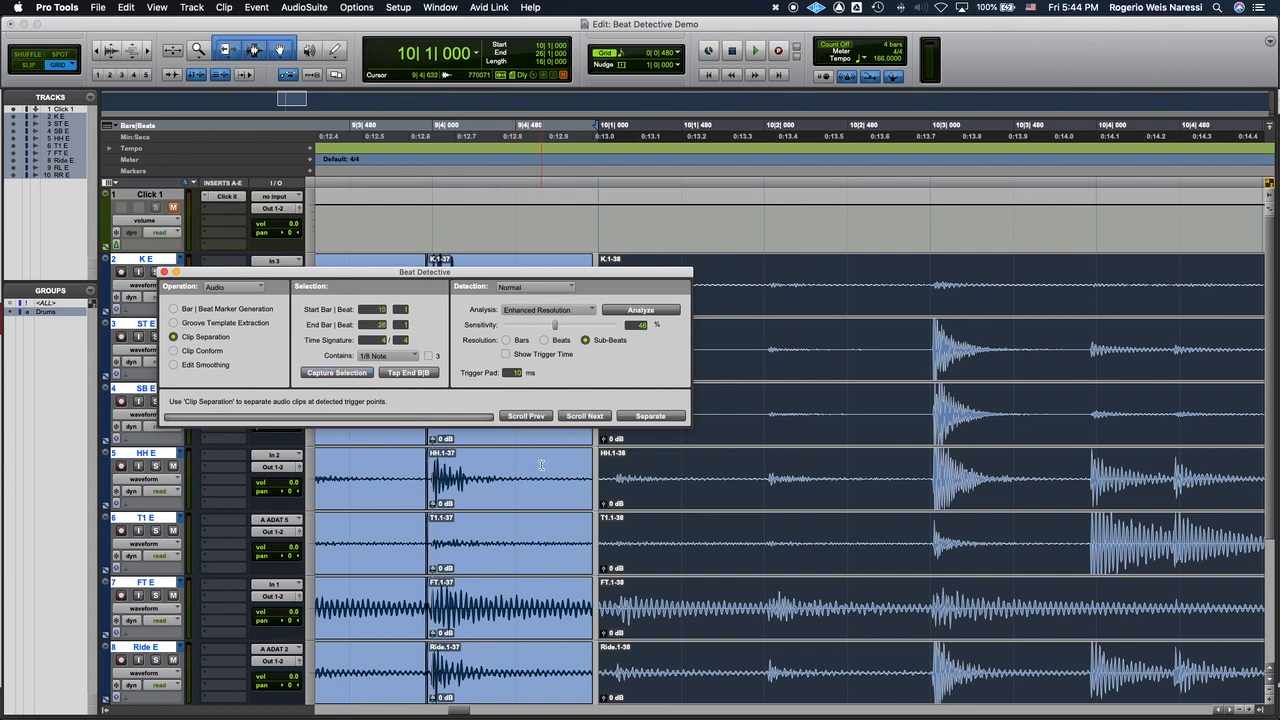
key(super+alt+])
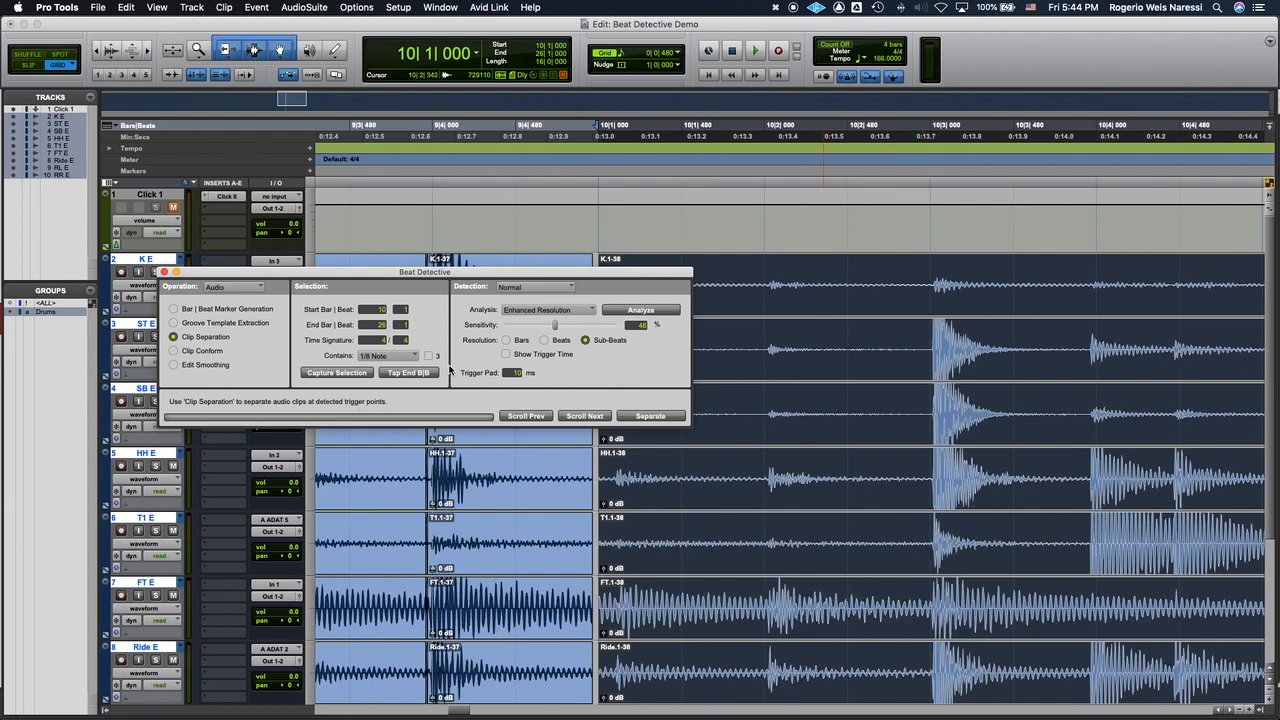
click(624, 310)
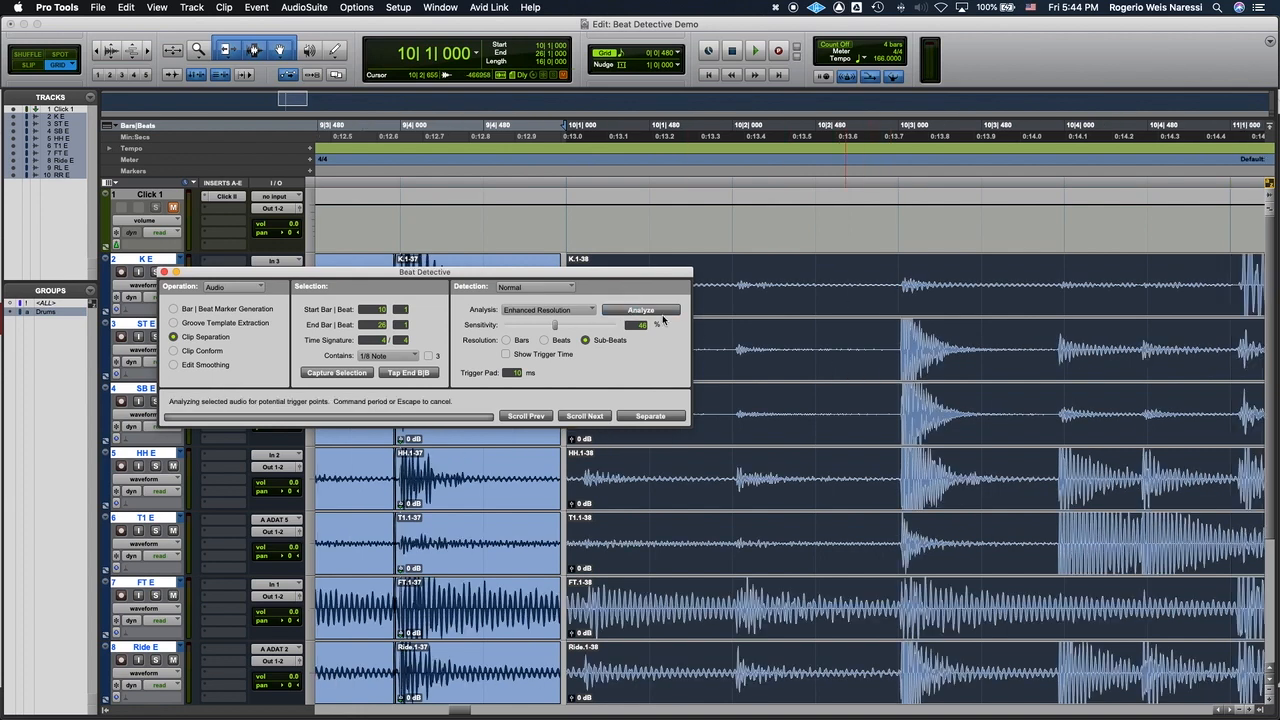
Review the detected beat triggers through the selected bars and separate the drum clips at them.
drag(644, 272, 476, 231)
scroll(973, 416, right, 15)
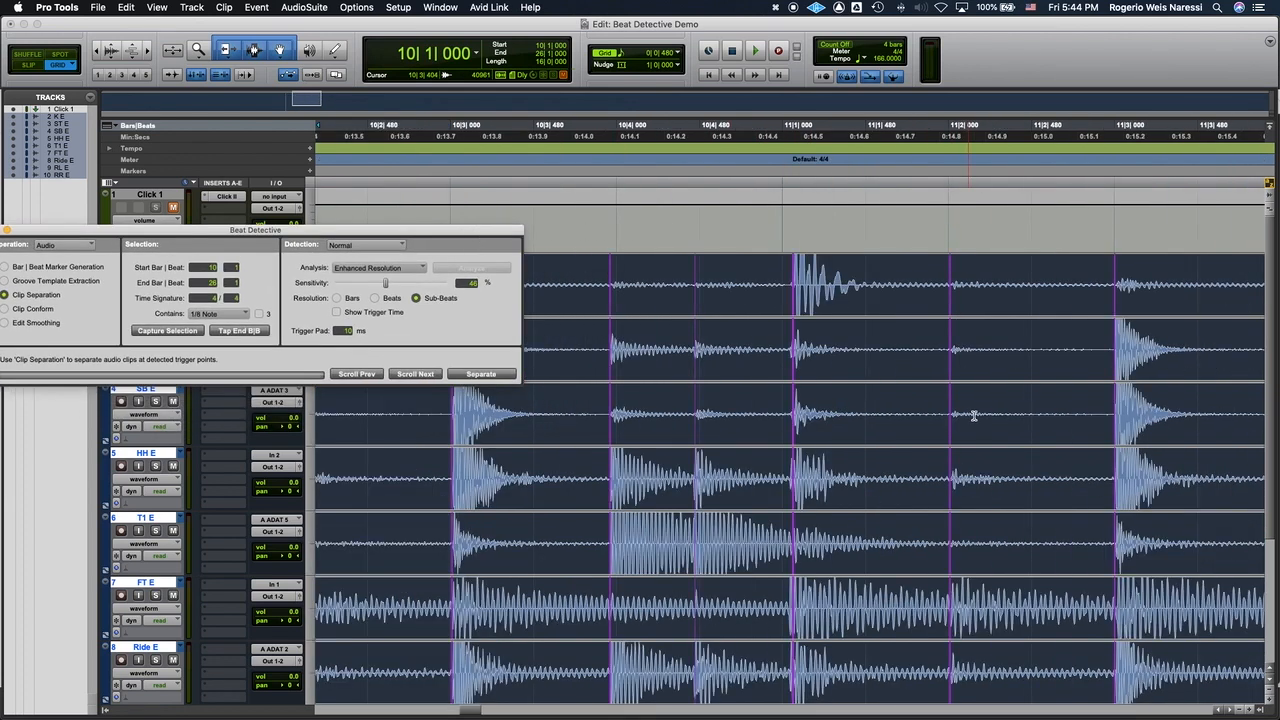
scroll(973, 416, right, 15)
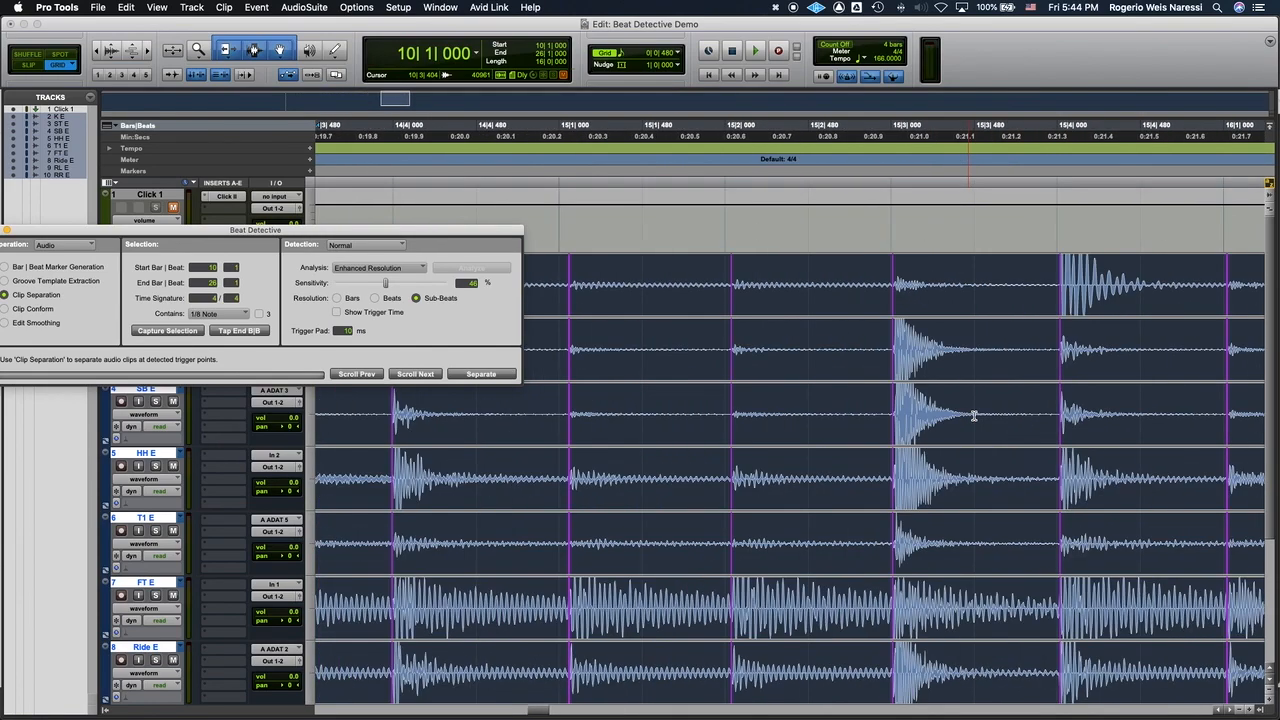
scroll(861, 469, right, 10)
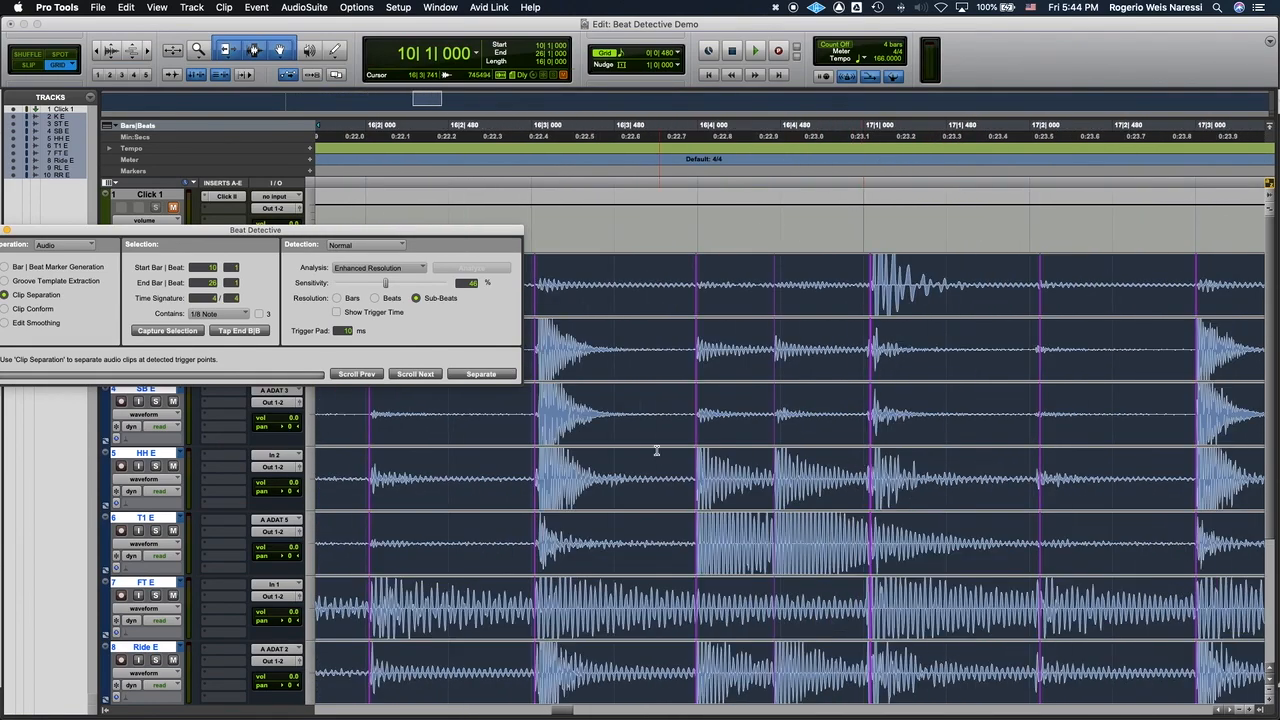
scroll(873, 478, right, 5)
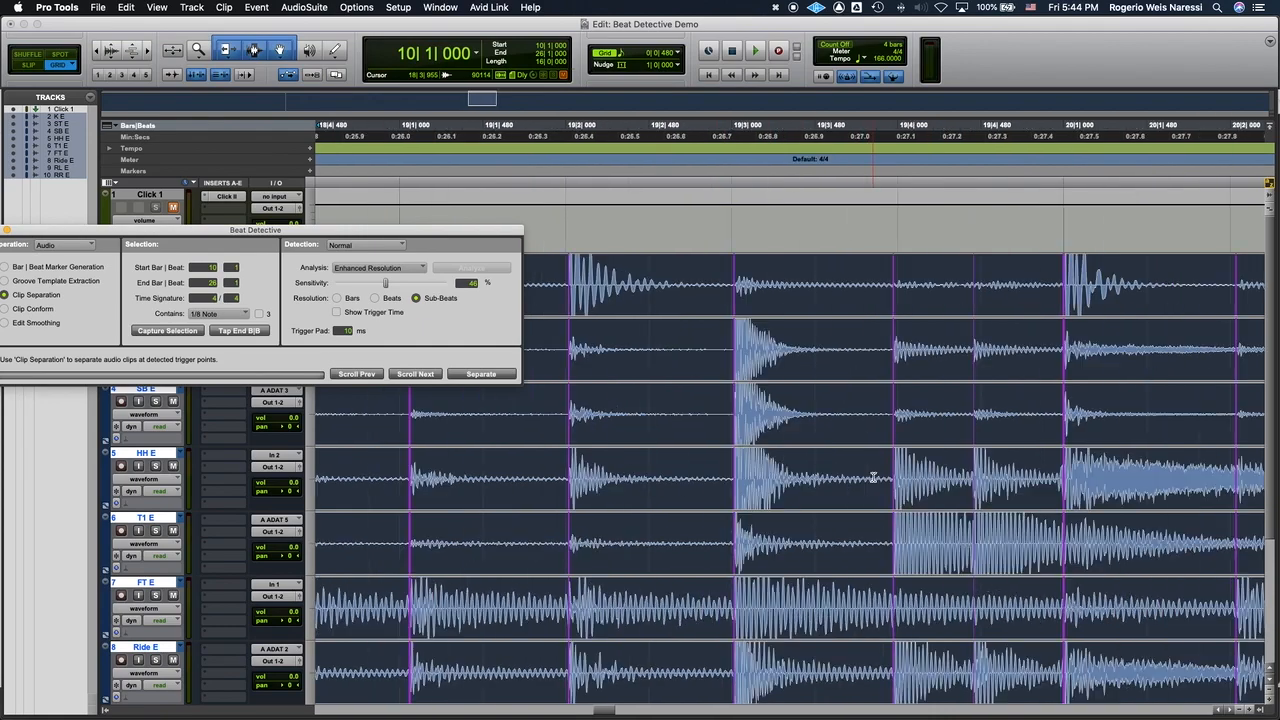
scroll(868, 472, right, 10)
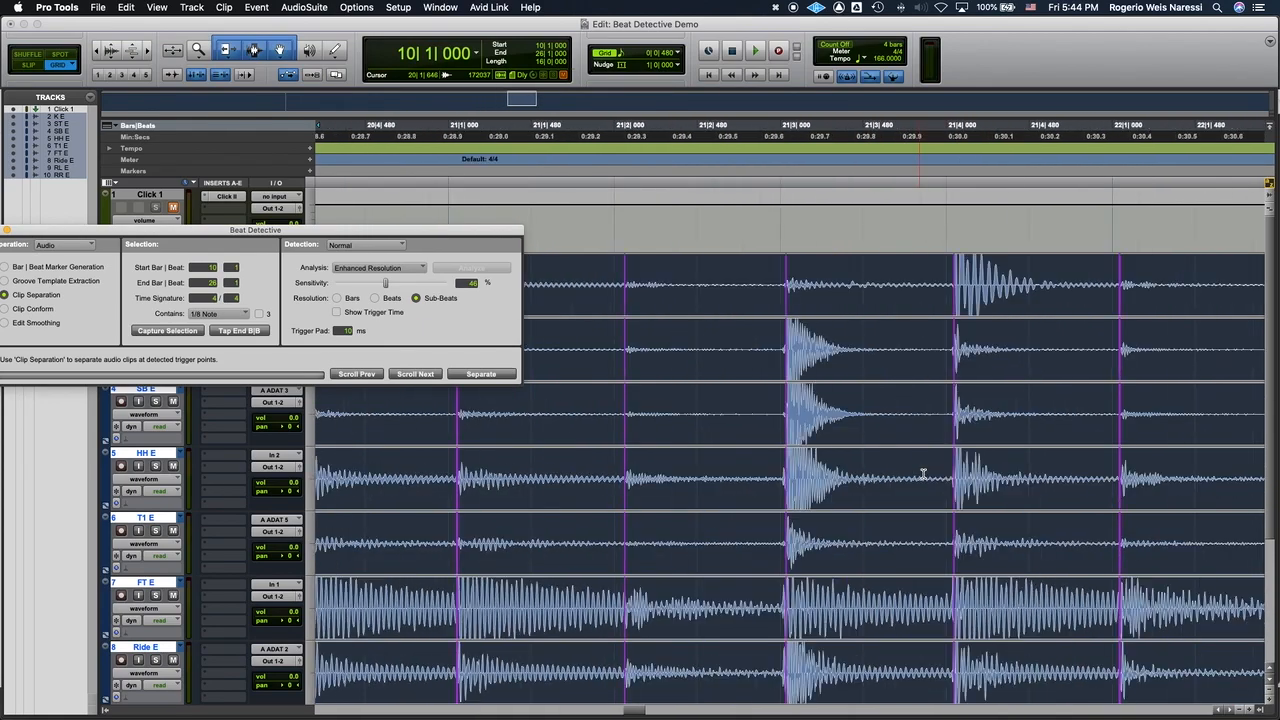
scroll(923, 474, right, 15)
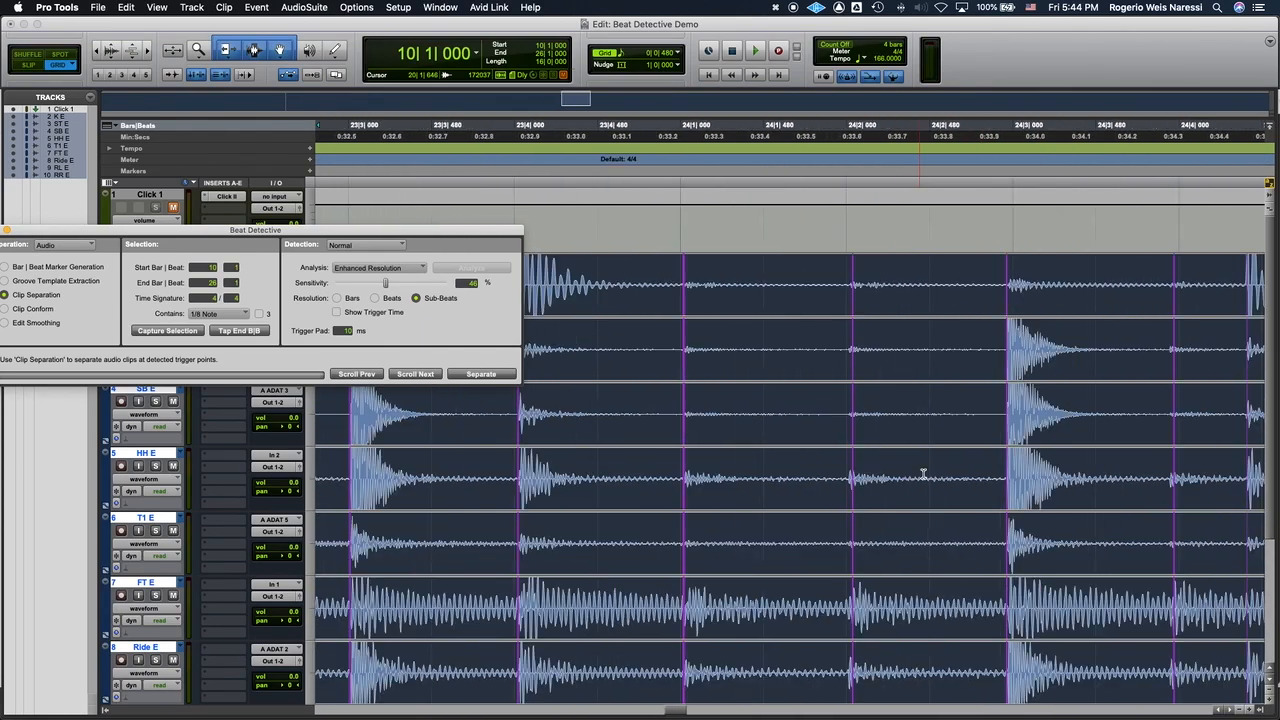
scroll(923, 474, left, 20)
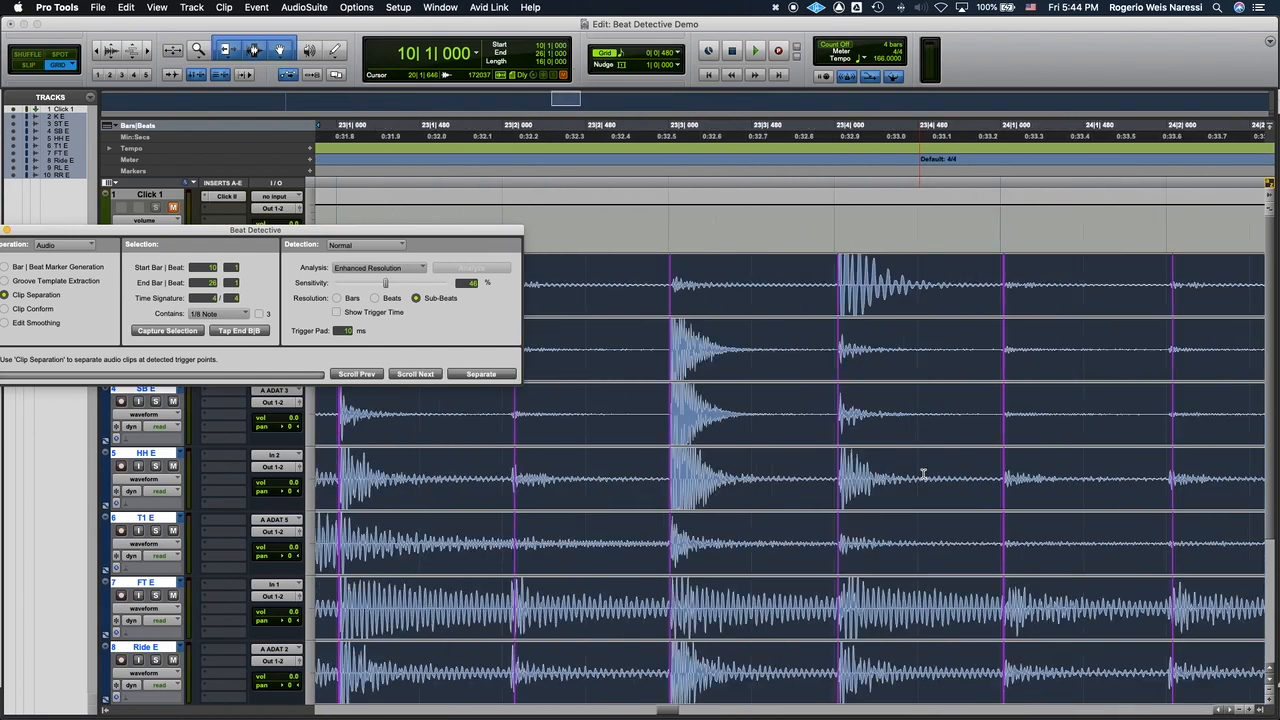
scroll(920, 474, left, 20)
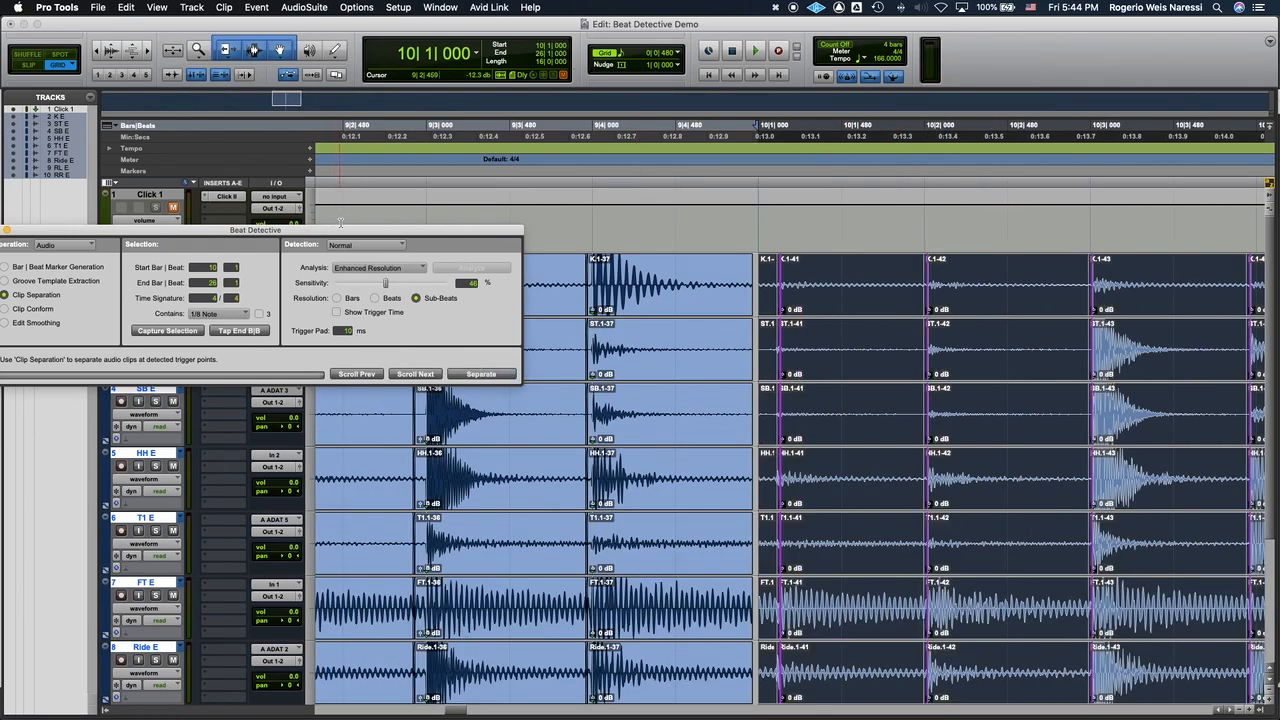
Conform the separated clips to the grid with Clip Conform in Standard mode at 100% strength.
drag(340, 224, 590, 157)
click(274, 241)
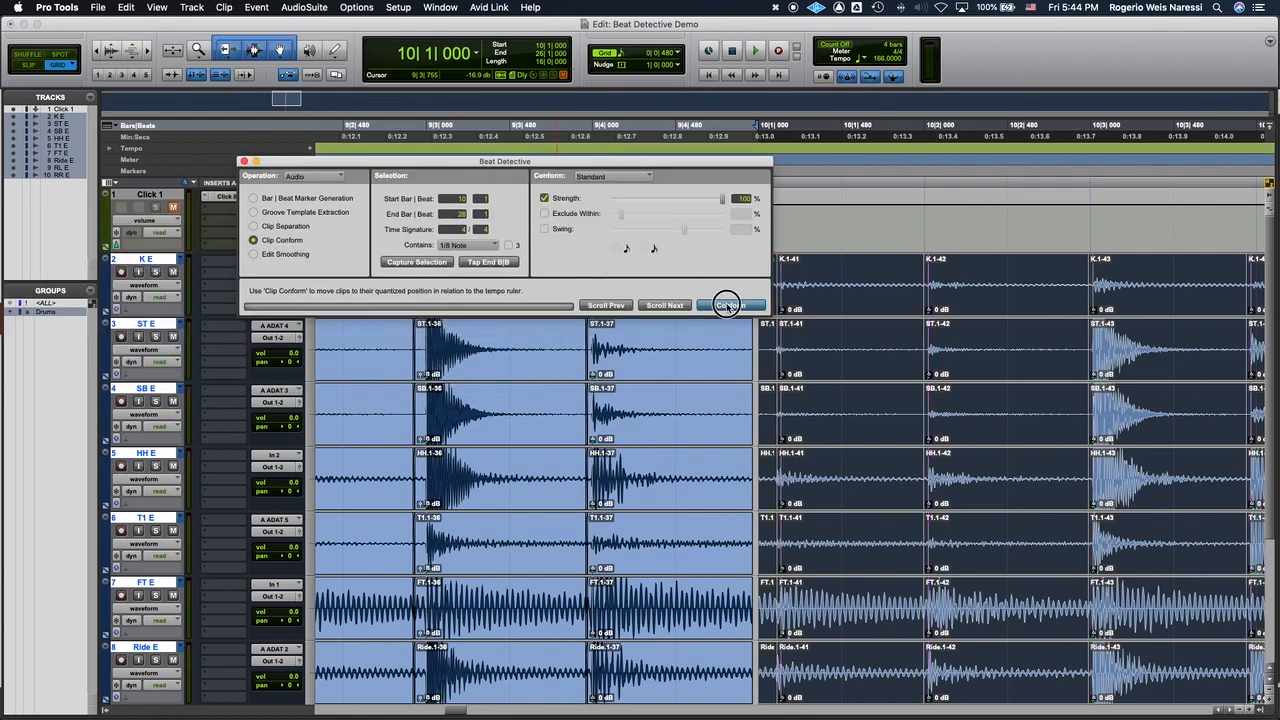
click(727, 305)
Smooth the conformed clips with Edit Smoothing using Fill And Crossfade.
click(255, 255)
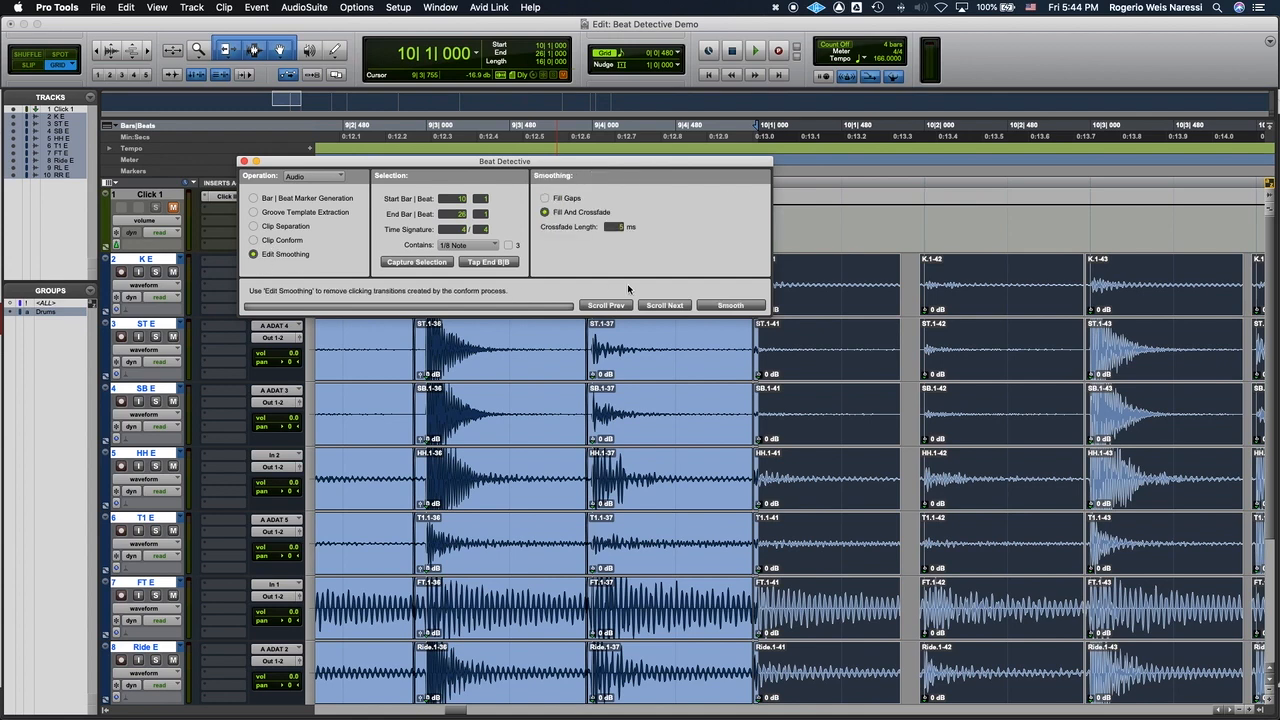
click(738, 307)
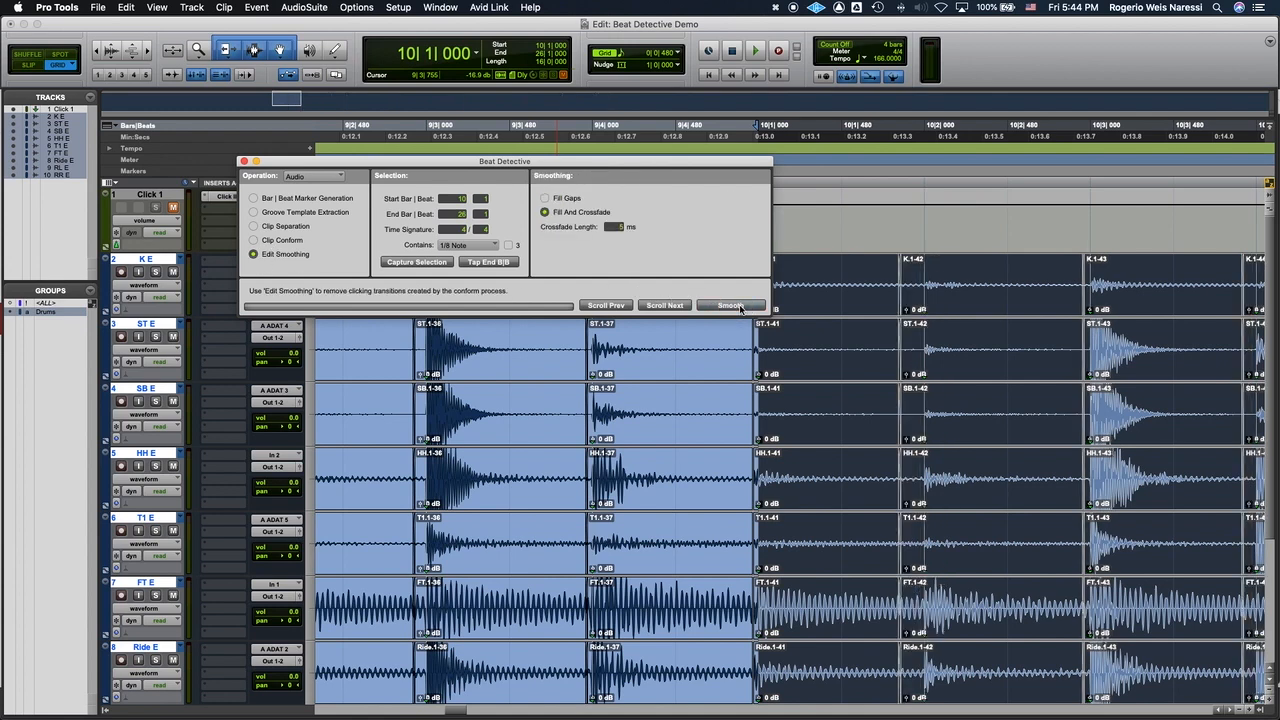
Extend the start of the bar 10 clips slightly earlier and crossfade them with the preceding section on all drum tracks.
click(840, 268)
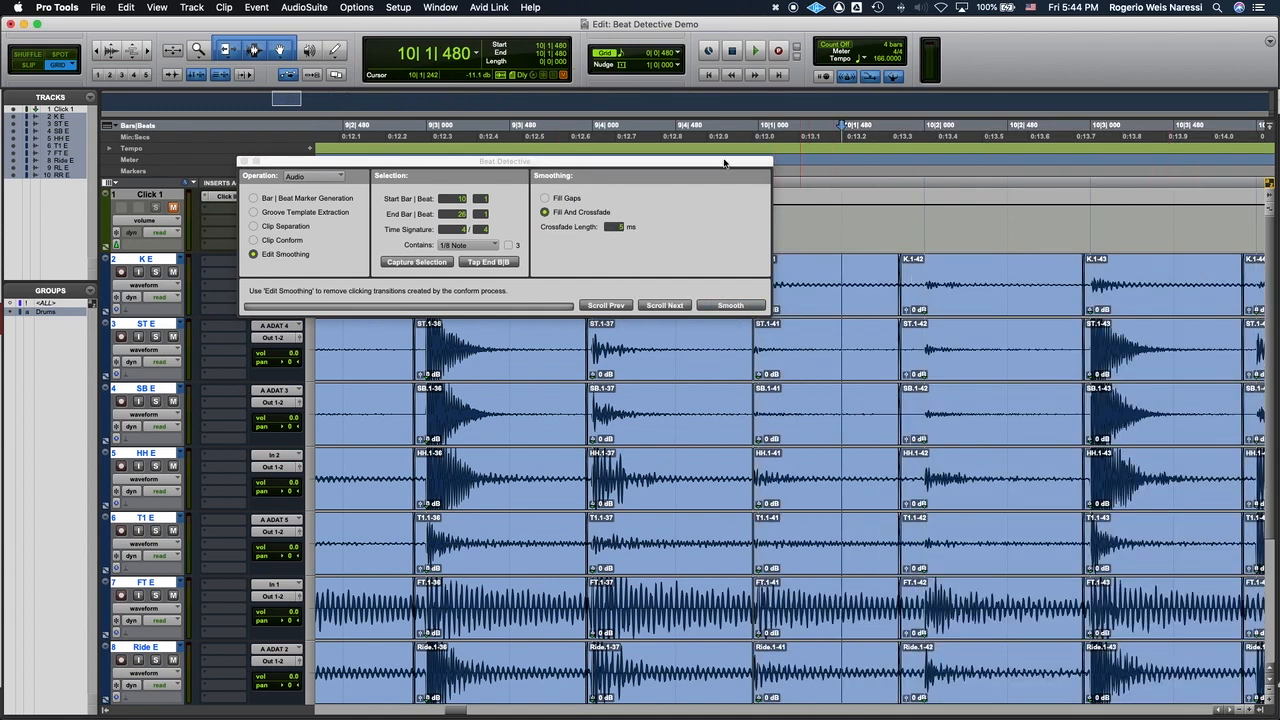
drag(697, 160, 349, 156)
click(830, 290)
scroll(830, 290, up, 3)
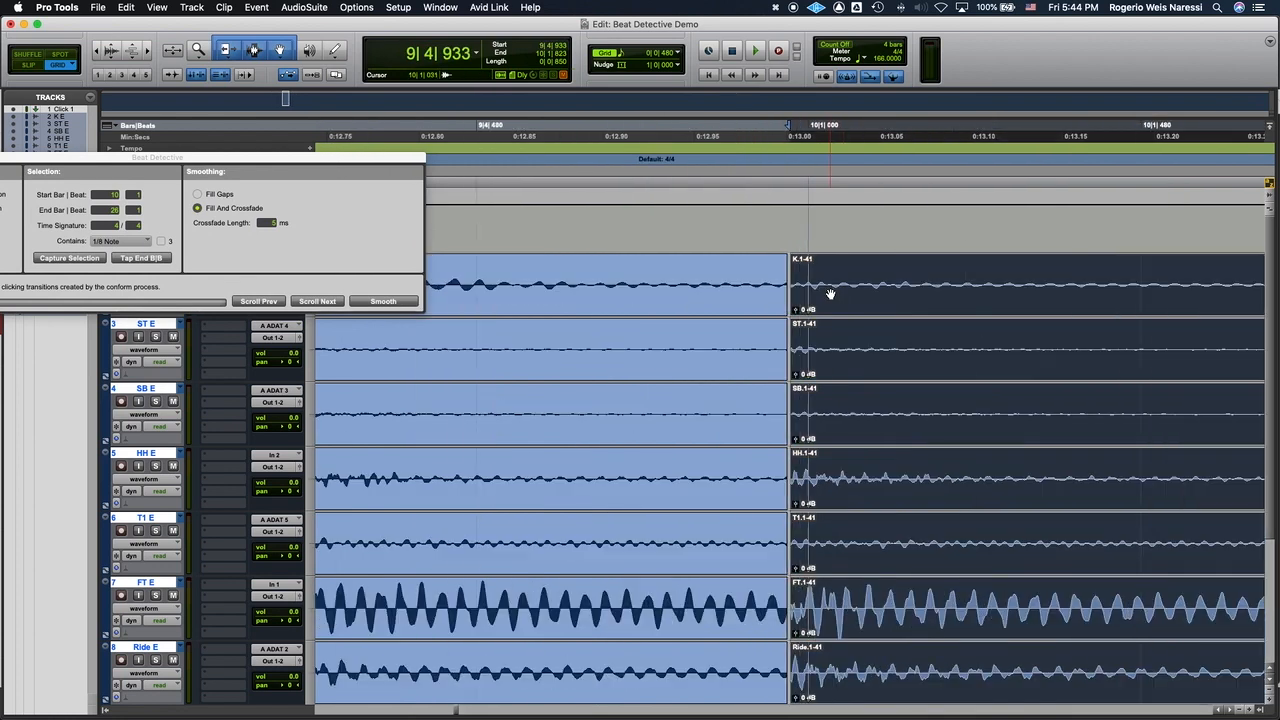
drag(795, 286, 762, 301)
click(859, 312)
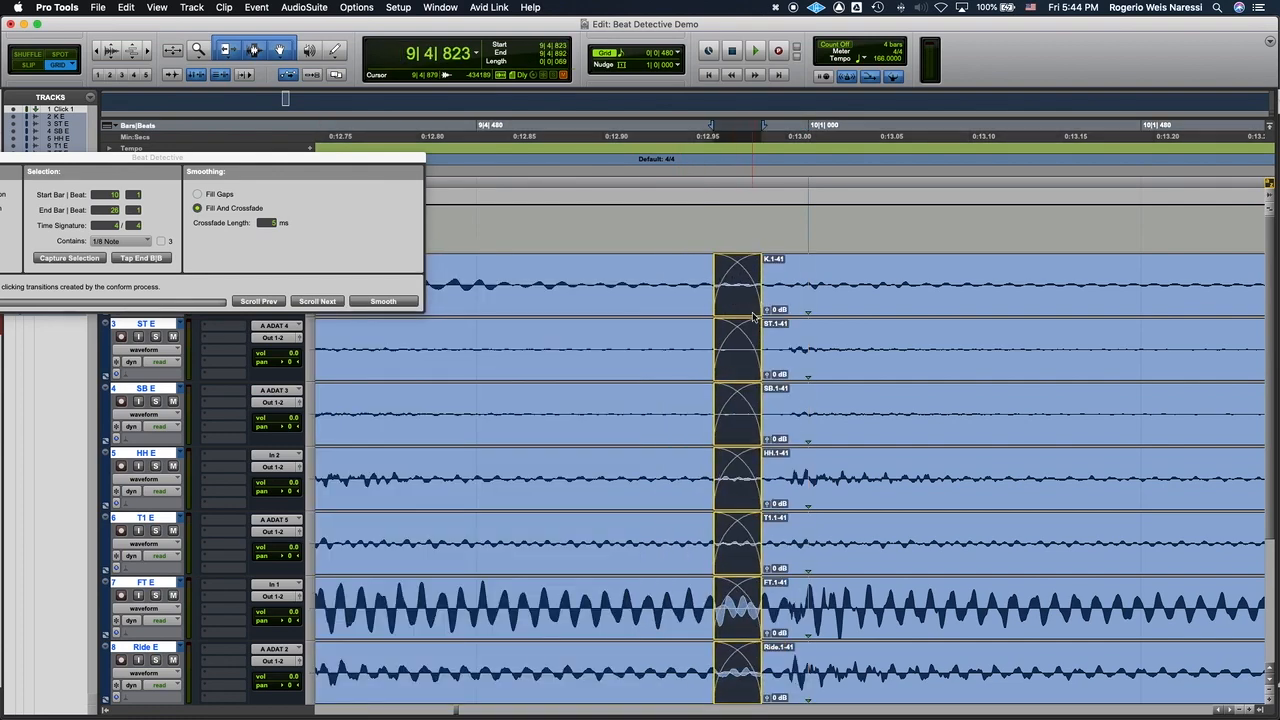
Play the quantized drums from 11|3|000 to check the newly edited section by ear.
key(r)
key(r)
key(r)
key(r)
key(r)
key(r)
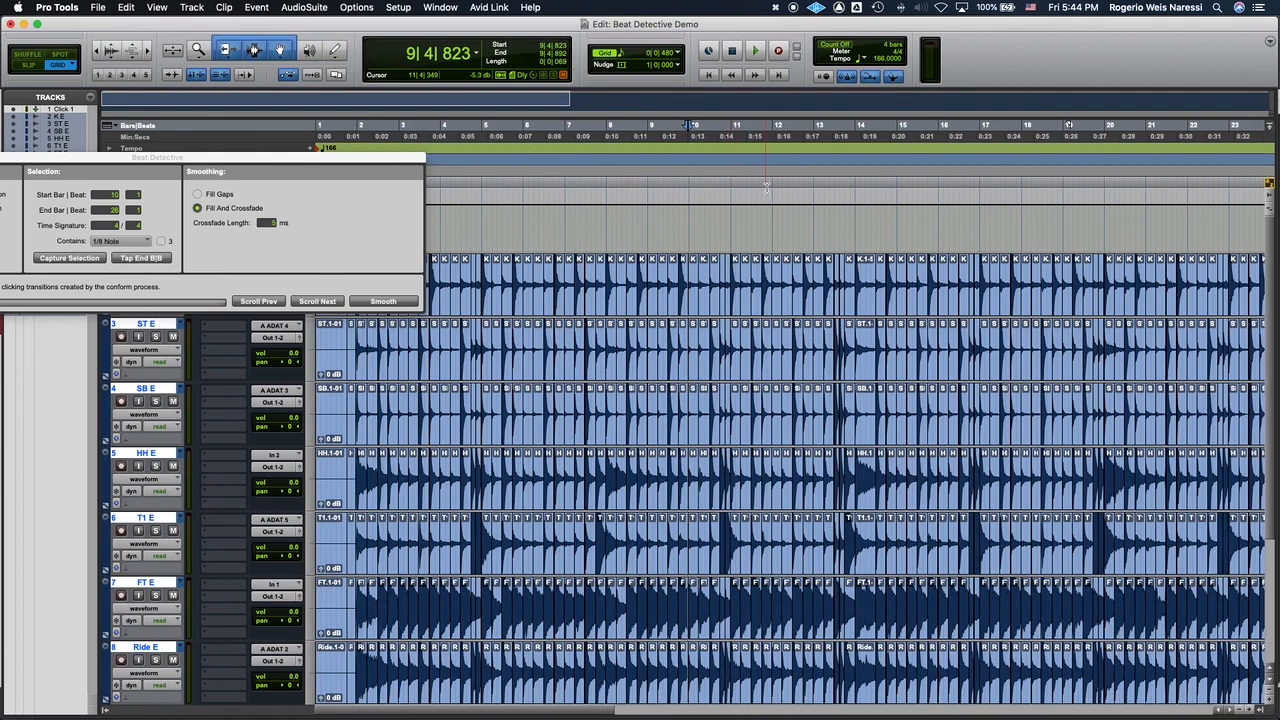
scroll(750, 183, right, 3)
click(655, 164)
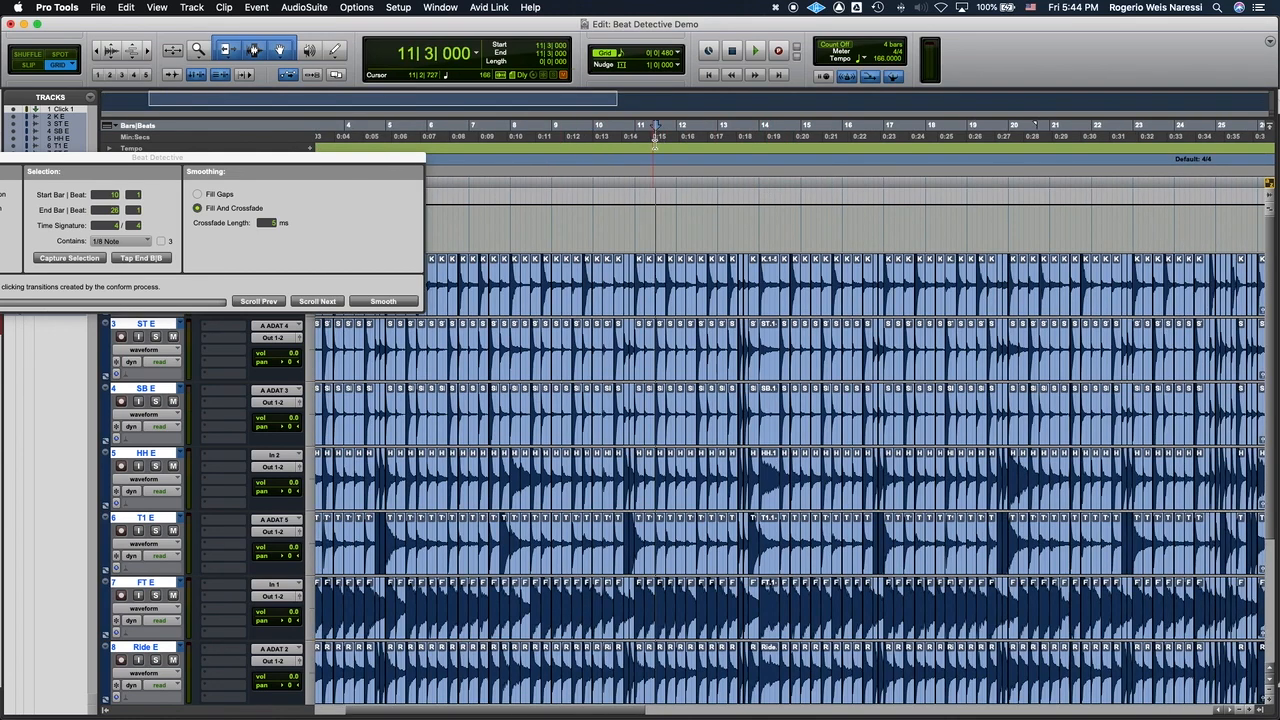
key(space)
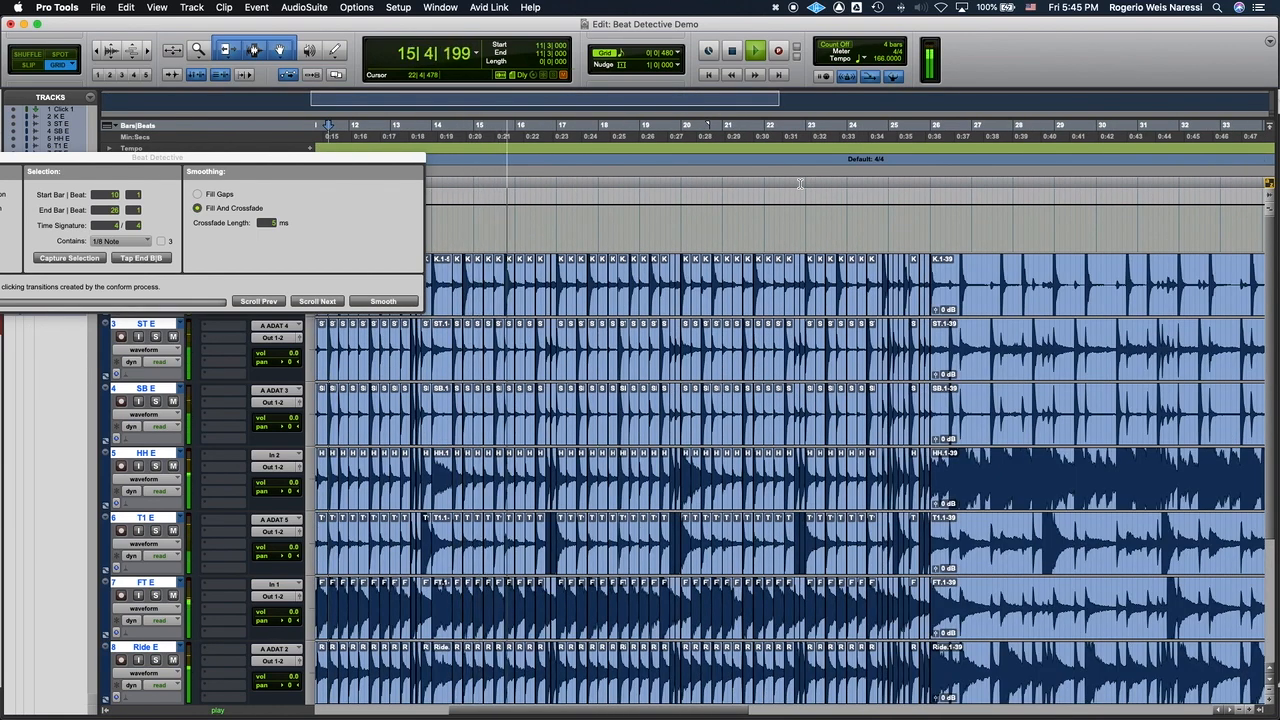
key(space)
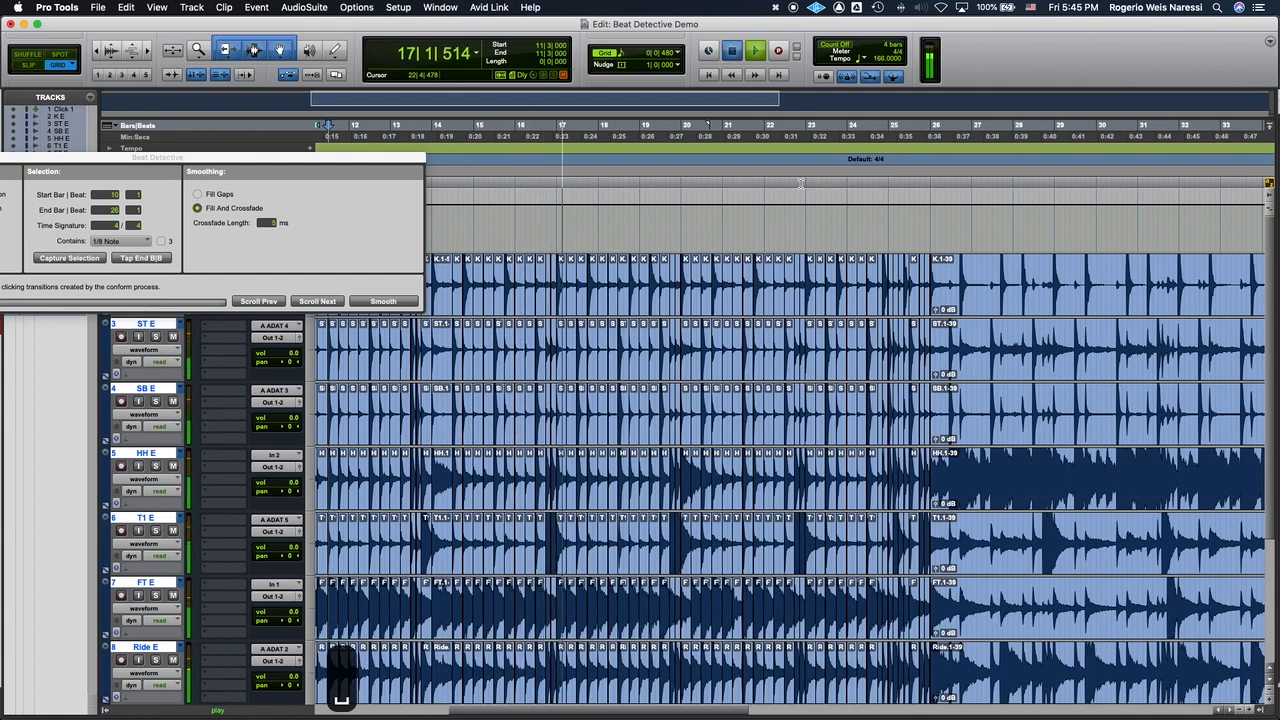
Select the remaining unedited drum section from 26|1|000 to 57|4|777 on all drum tracks.
scroll(801, 184, right, 8)
click(717, 289)
scroll(732, 296, left, 2)
key(t)
key(t)
key(t)
key(t)
key(t)
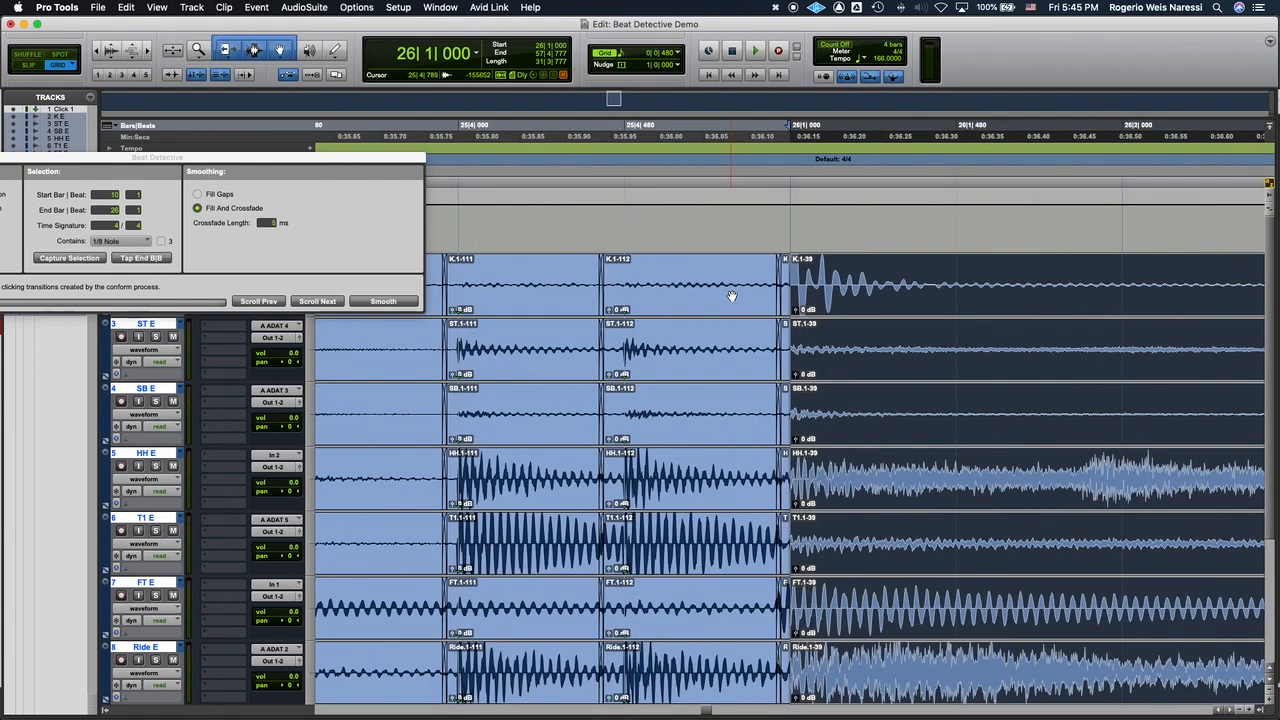
Delete the leftover clip fragment just before bar 26 on all drum tracks.
click(813, 279)
click(786, 306)
key(t)
key(t)
key(BackSpace)
key(r)
key(r)
key(r)
key(r)
click(943, 309)
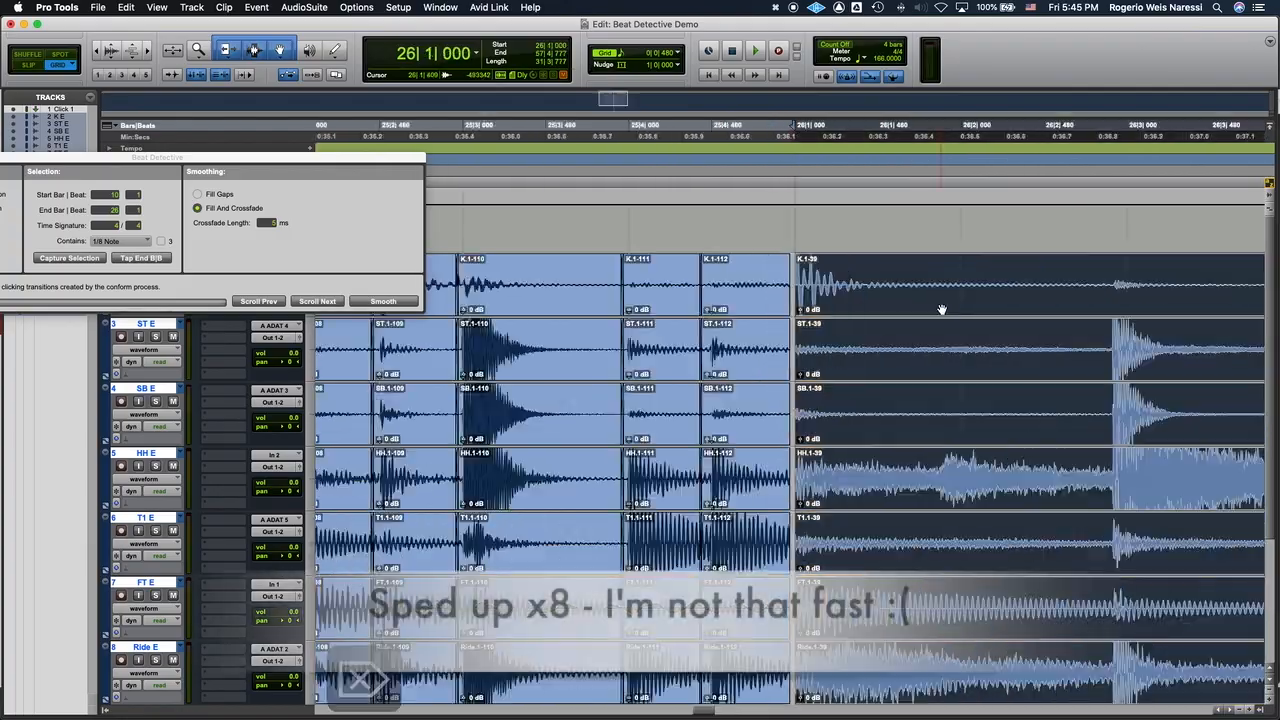
Set Beat Detective to Clip Separation and capture the selection from 26|1 to 57|1.
key(super+e)
click(751, 309)
drag(200, 158, 550, 285)
click(267, 349)
click(419, 385)
Check the detected beat triggers from bar 26 onwards and separate the drum clips at them.
key(t)
key(t)
key(t)
scroll(657, 480, right, 3)
click(941, 248)
drag(656, 285, 1060, 112)
scroll(932, 412, right, 20)
click(1127, 256)
Conform the separated clips from bar 26 onwards with Clip Conform in Standard mode at 100% strength.
click(650, 191)
click(1135, 256)
key(r)
key(r)
key(r)
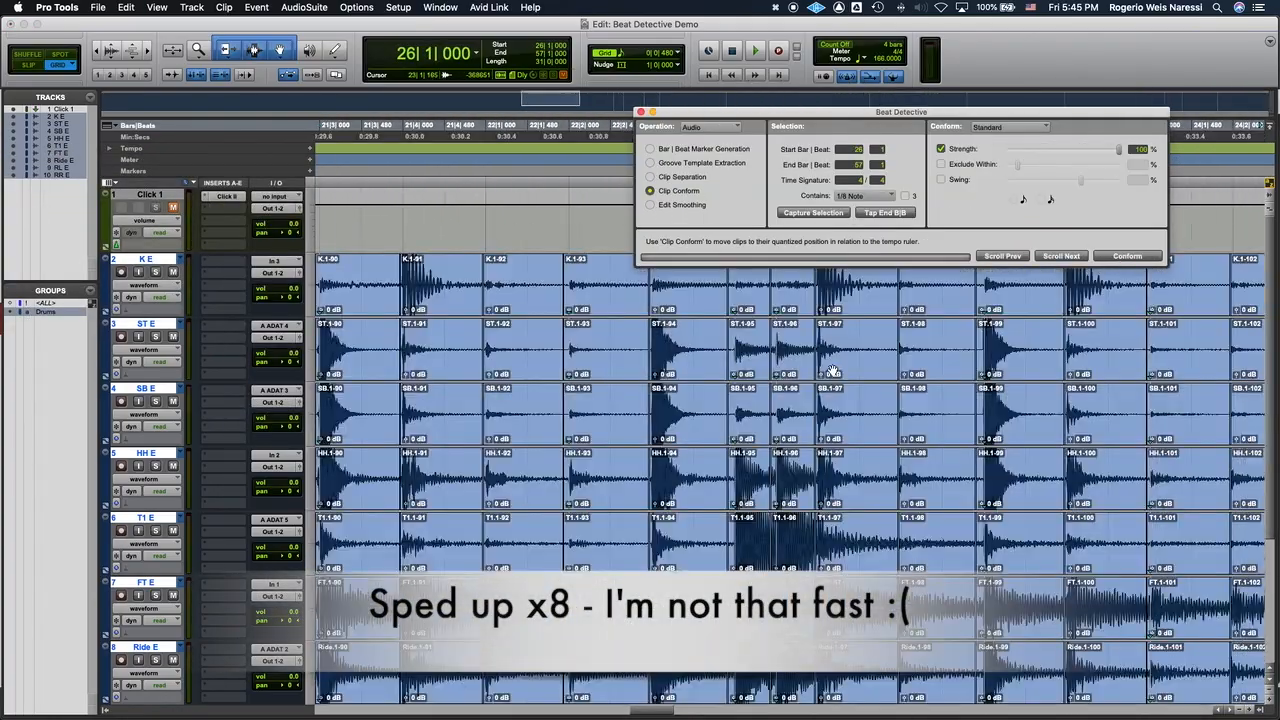
Apply Edit Smoothing to the conformed clips from bar 26 onwards.
click(650, 205)
click(1130, 256)
drag(900, 112, 444, 70)
Crossfade the clip boundary just before bar 26 at 25|4|908 on all drum tracks and close Beat Detective.
click(778, 281)
scroll(778, 281, right, 3)
click(857, 274)
mouse_move(538, 300)
mouse_down()
mouse_move(523, 300)
mouse_move(545, 300)
mouse_up()
key(f)
key(r)
key(r)
key(r)
key(r)
key(r)
key(r)
click(186, 70)
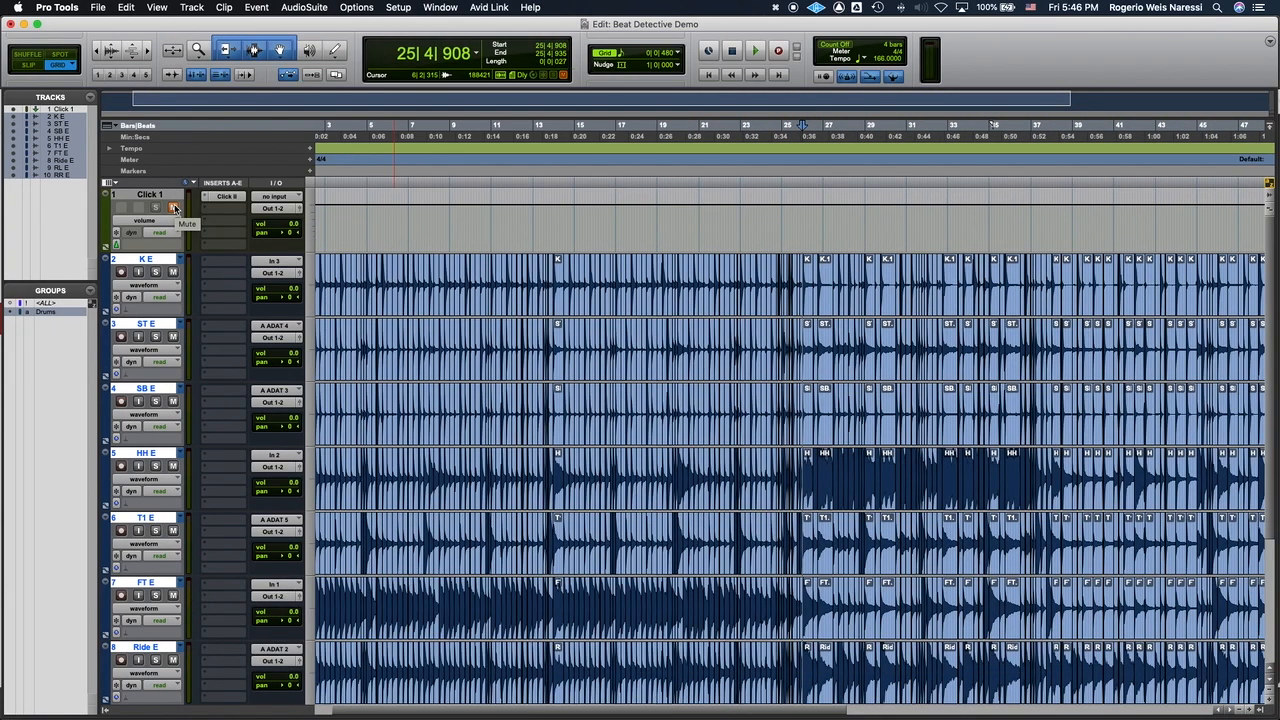
Play the edited drums from 1|4|000 and follow the playback through to bar 28, listening for faulty edits.
scroll(531, 327, left, 2)
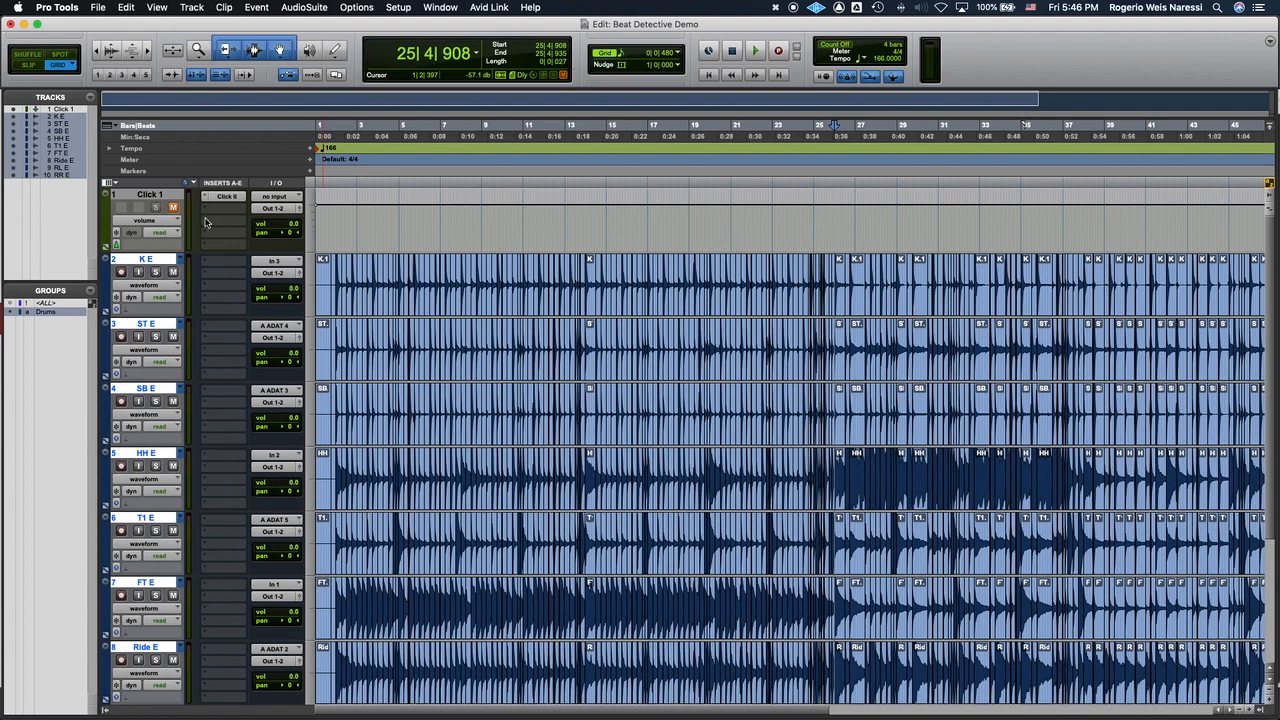
click(333, 148)
key(t)
key(t)
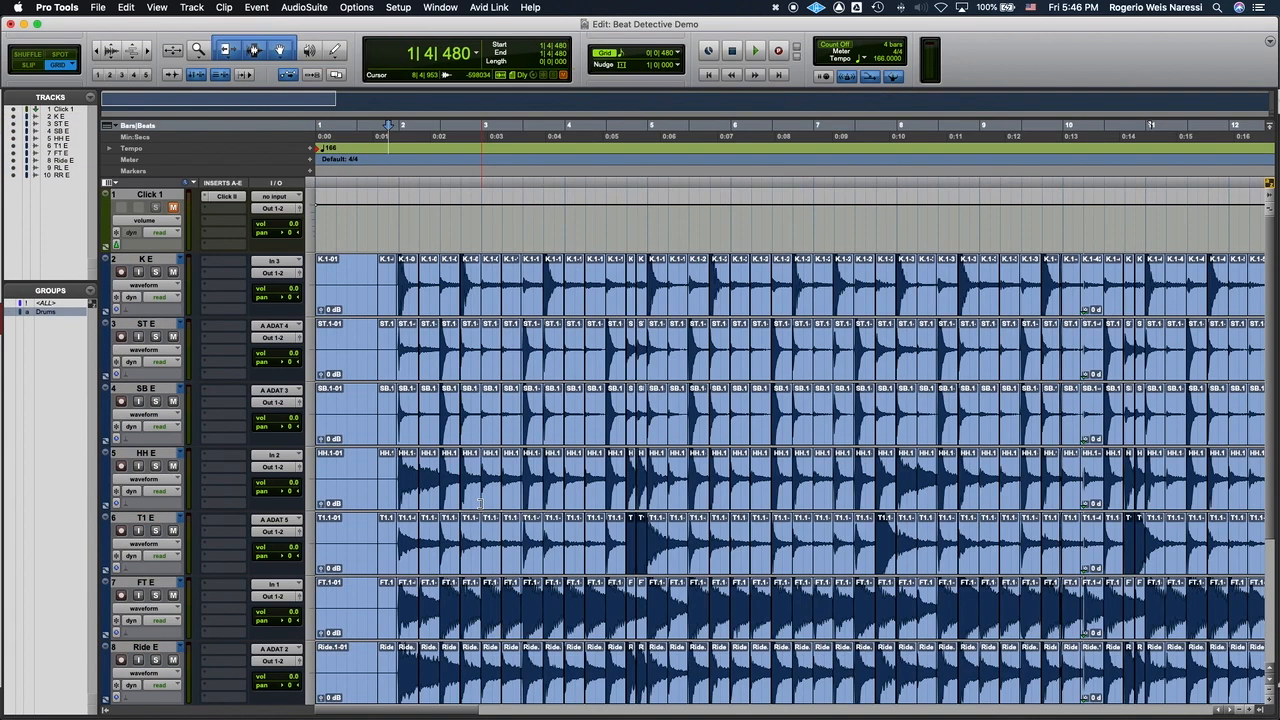
key(t)
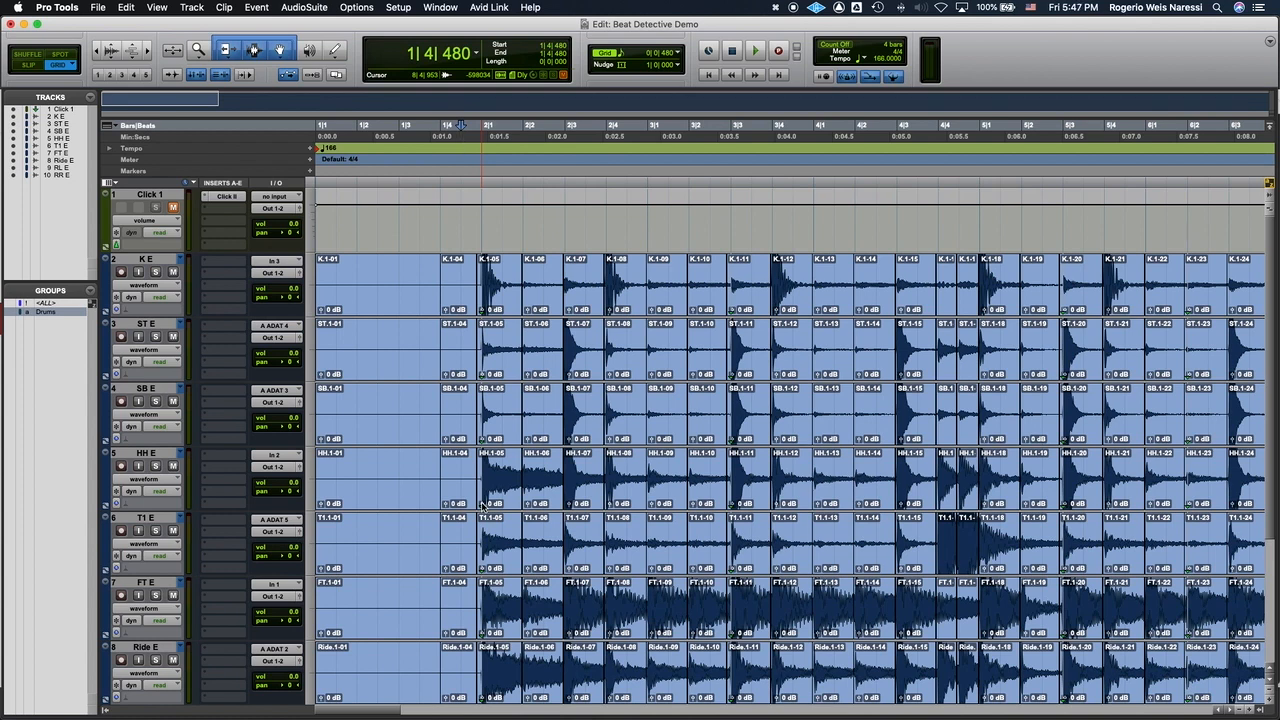
click(439, 145)
key(space)
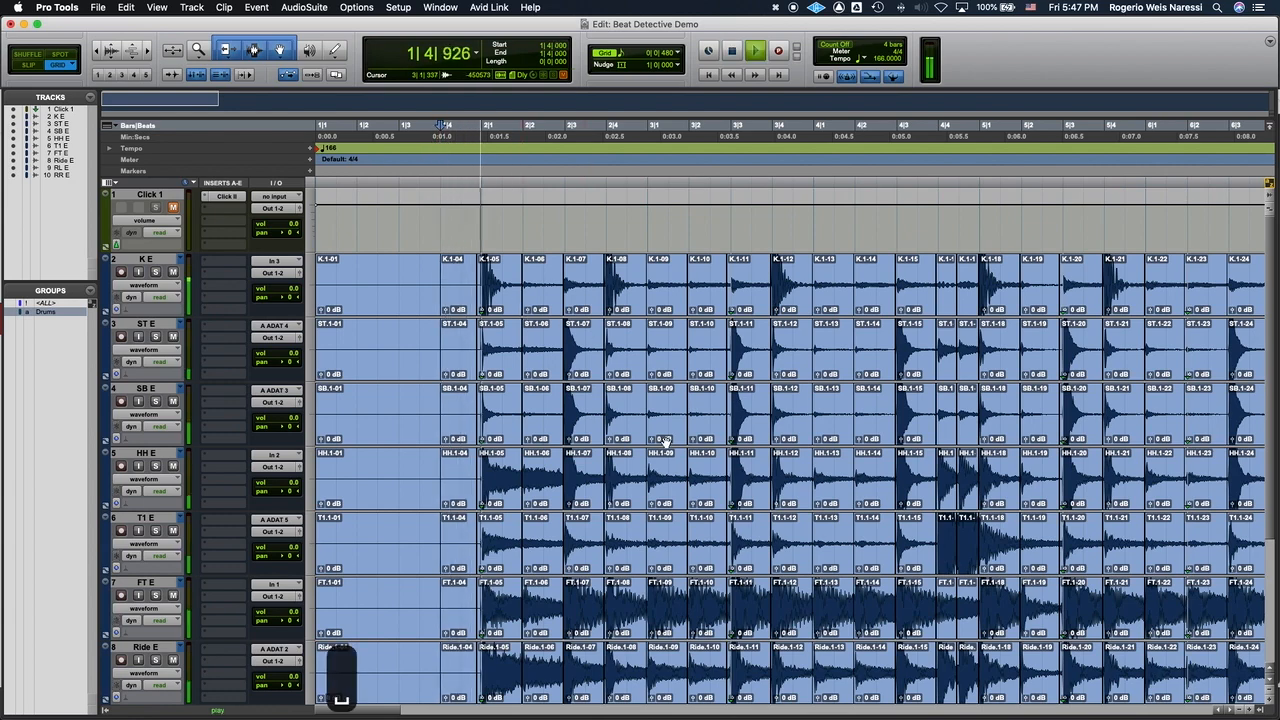
scroll(663, 441, right, 3)
scroll(663, 441, down, 1)
scroll(663, 441, right, 1)
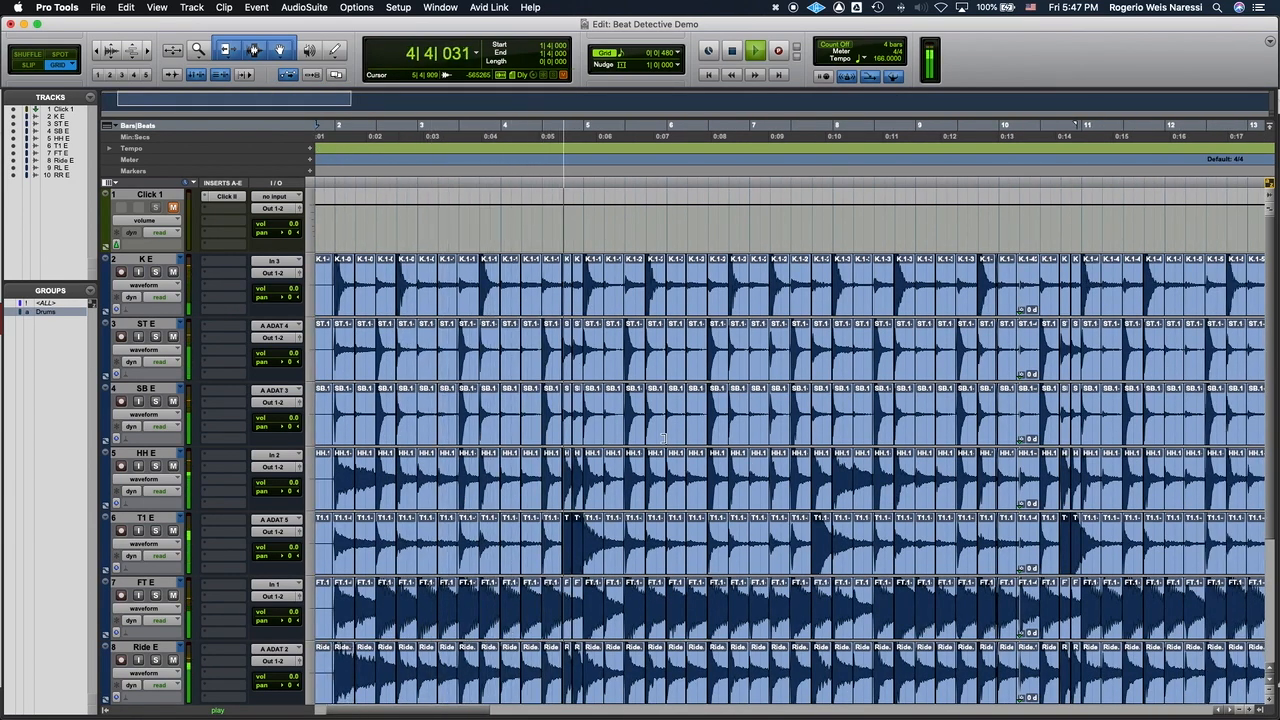
scroll(663, 438, right, 1)
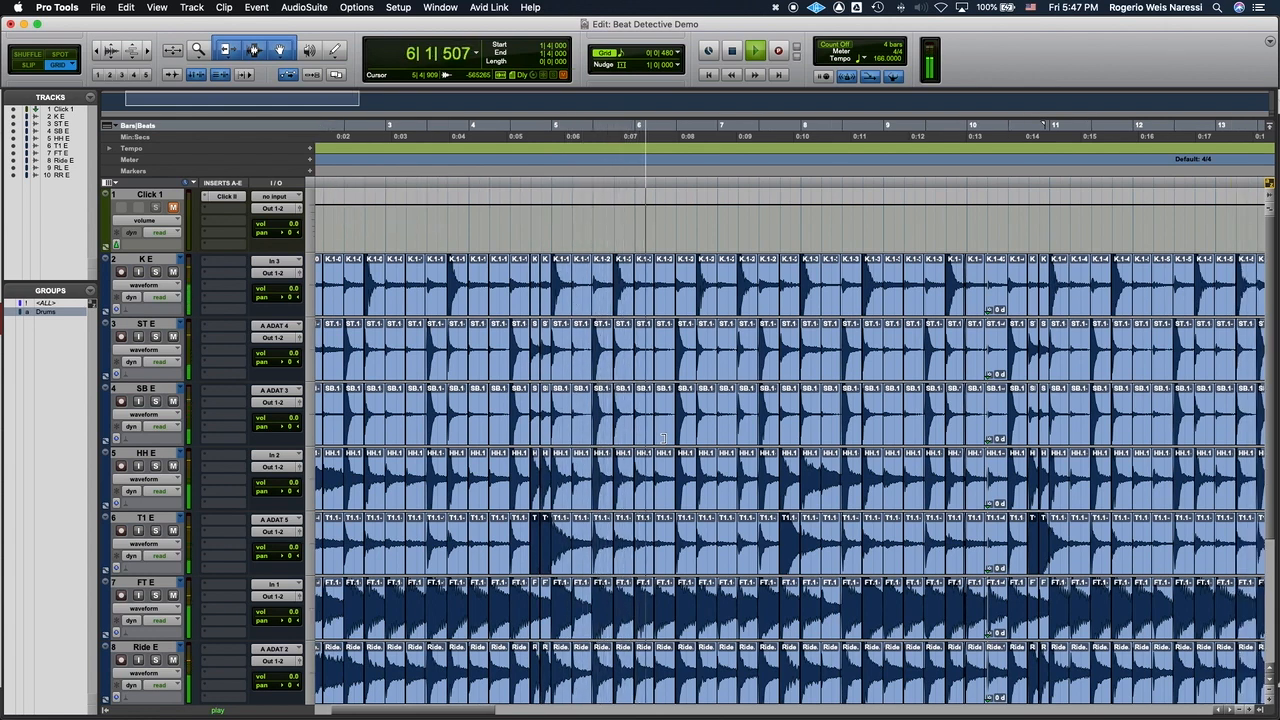
scroll(663, 439, right, 6)
scroll(663, 438, right, 2)
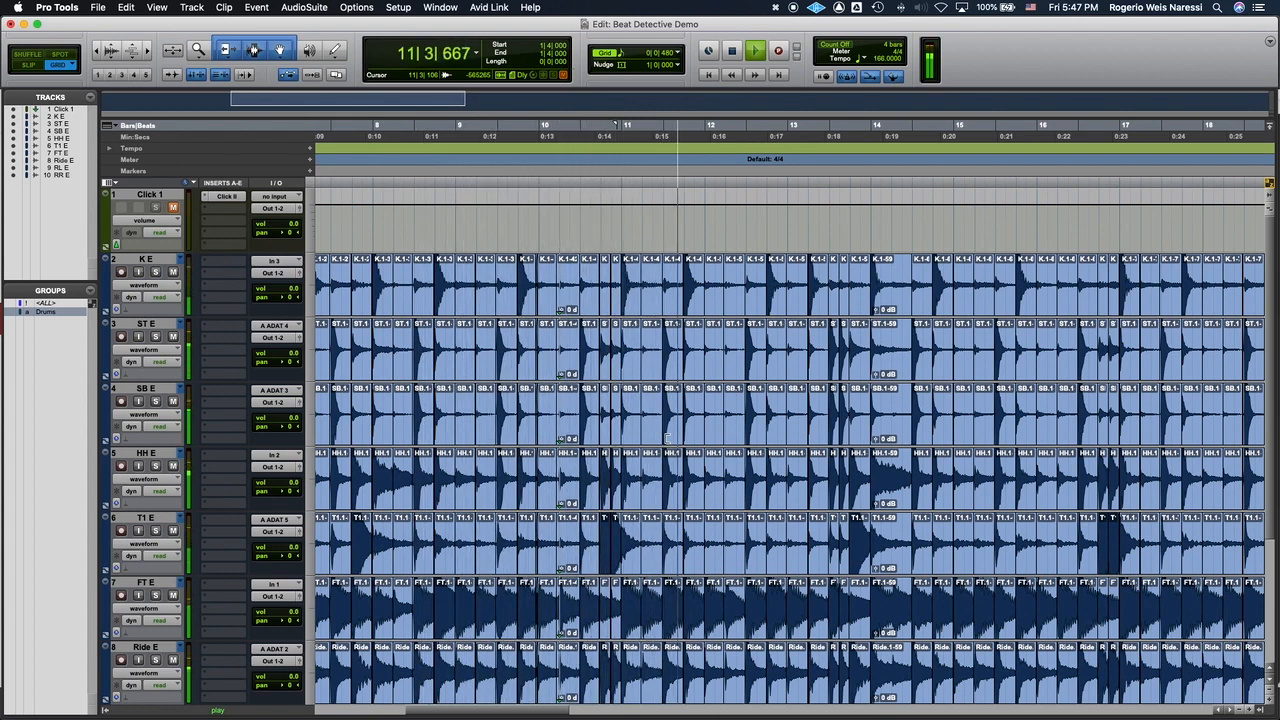
scroll(668, 439, right, 3)
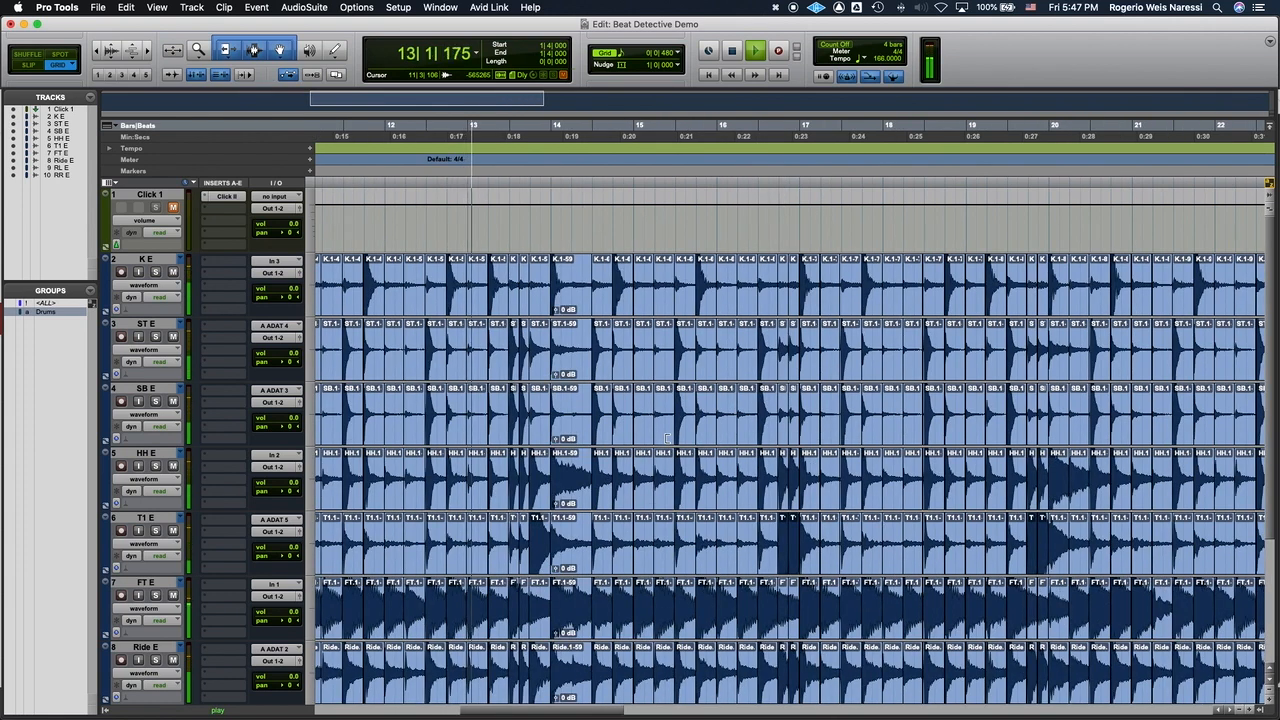
scroll(666, 442, right, 1)
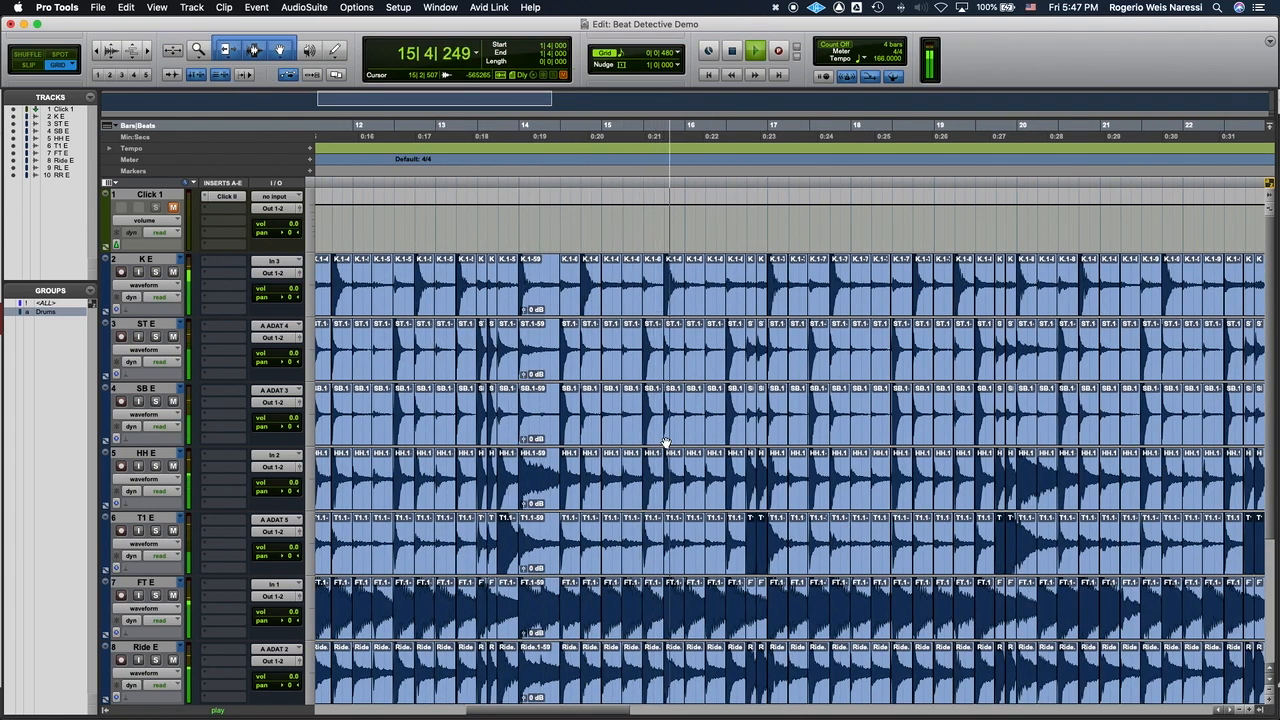
scroll(666, 442, right, 5)
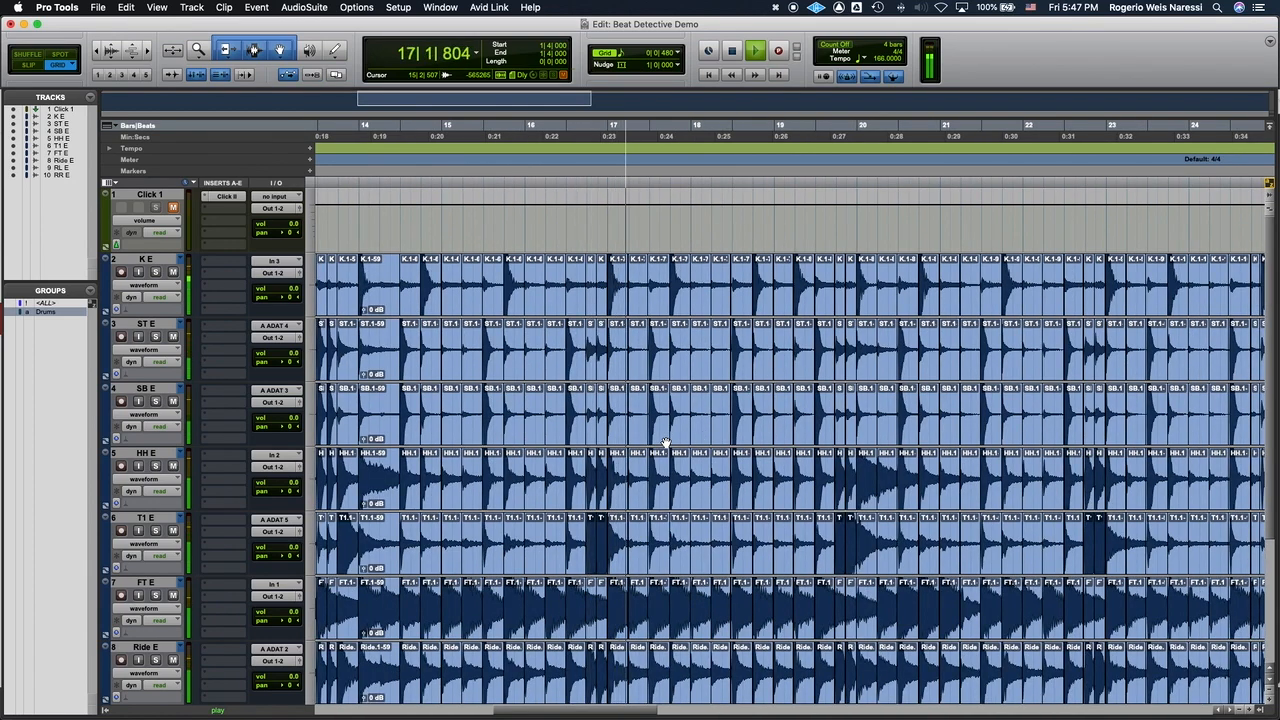
scroll(666, 442, right, 6)
scroll(666, 442, right, 1)
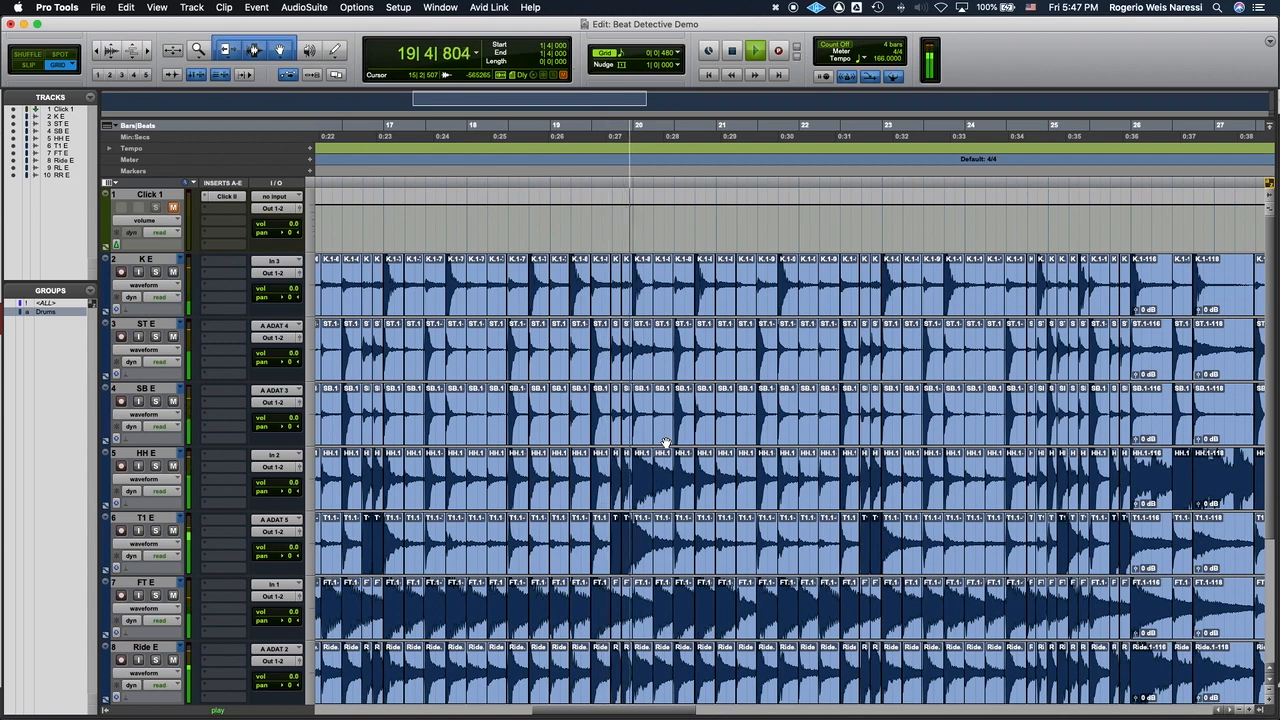
scroll(666, 442, right, 1)
scroll(666, 442, right, 6)
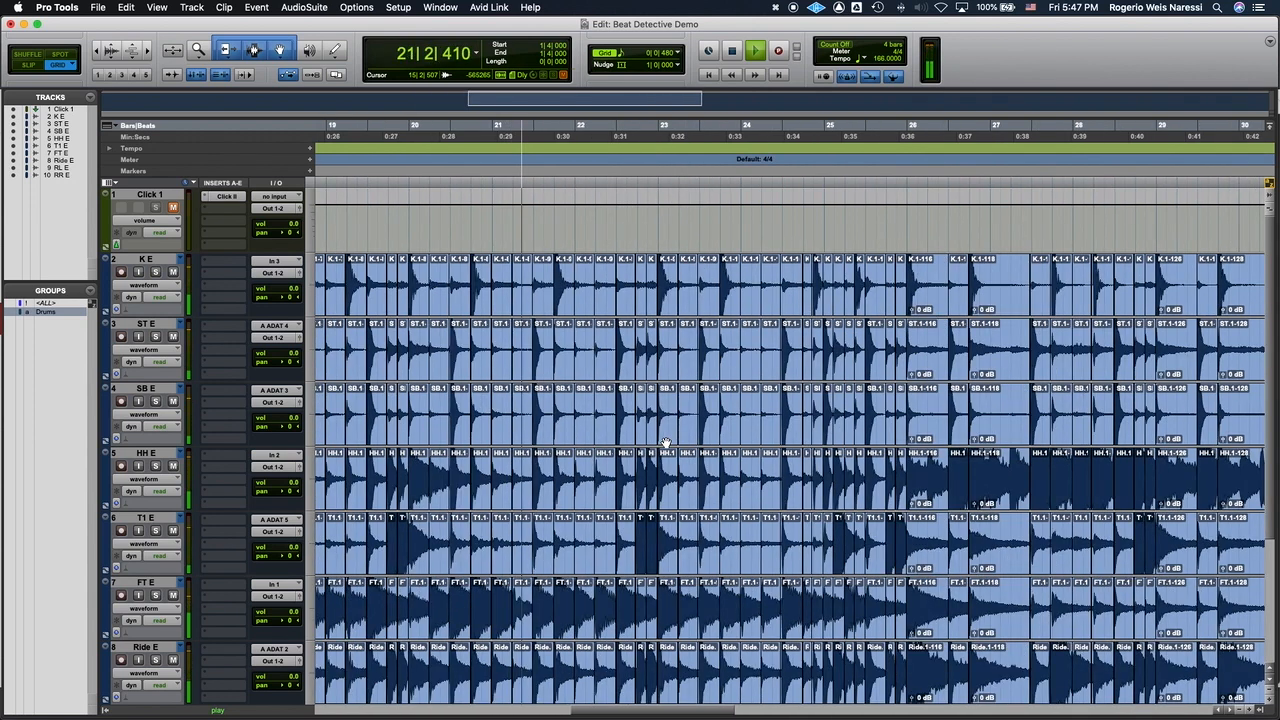
scroll(666, 442, right, 1)
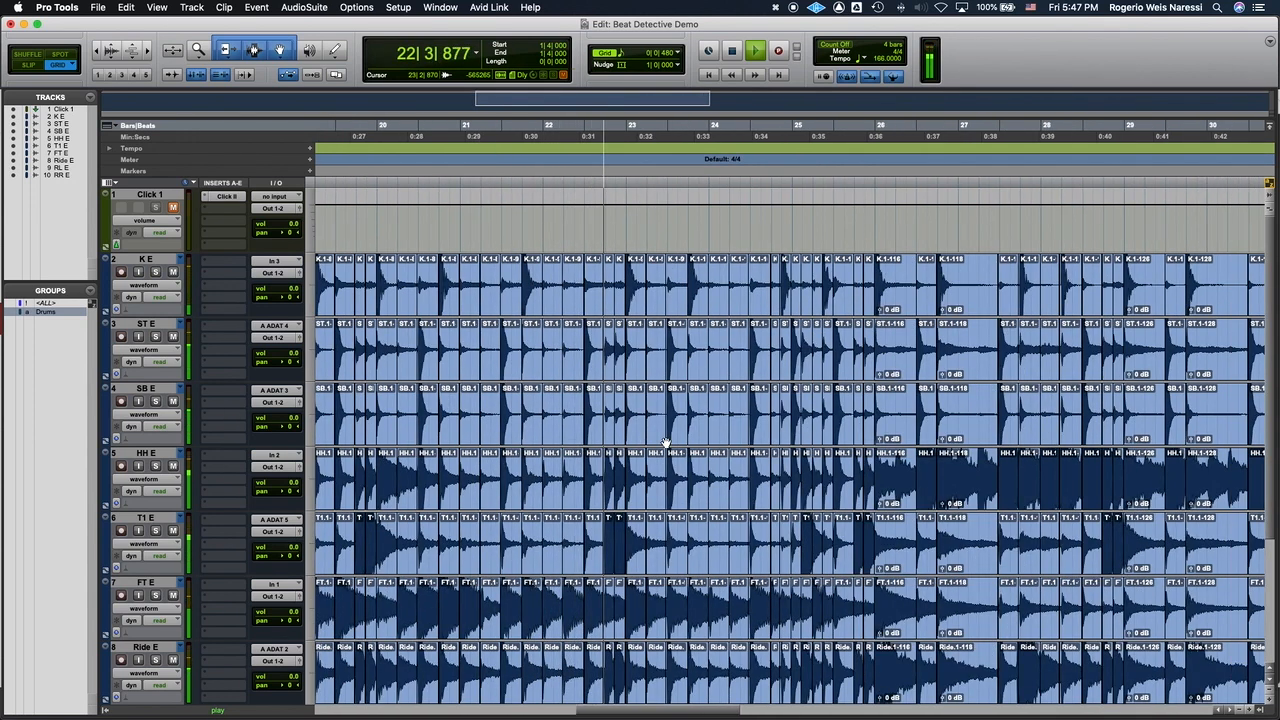
scroll(666, 442, right, 5)
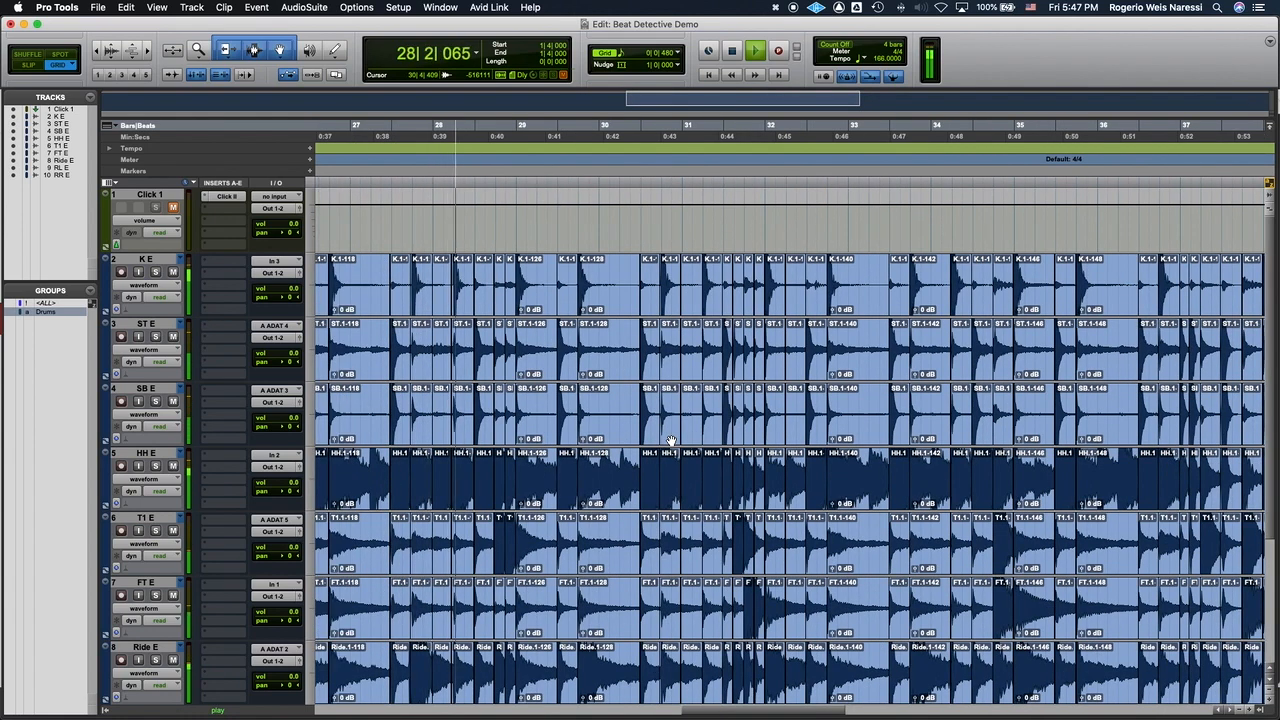
key(space)
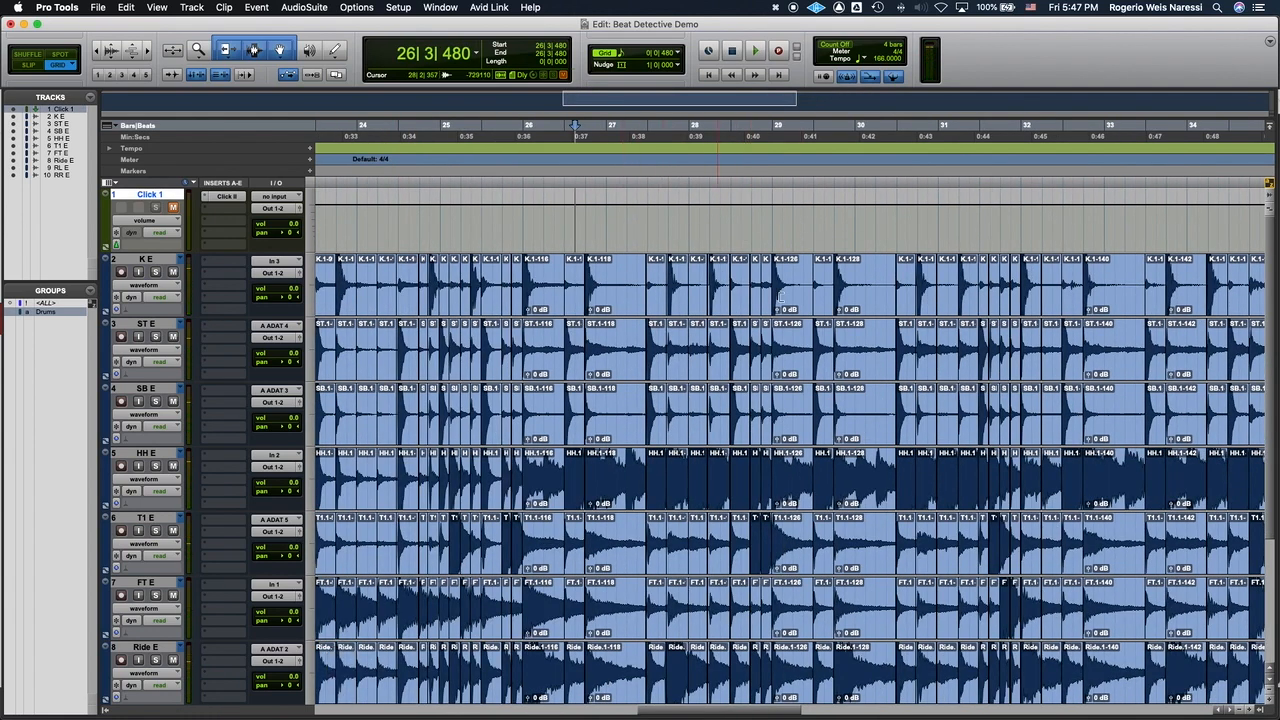
Replay the drums from 25|3|000 and inspect the crossfade just before beat 27|4 in the Ride waveform.
key(space)
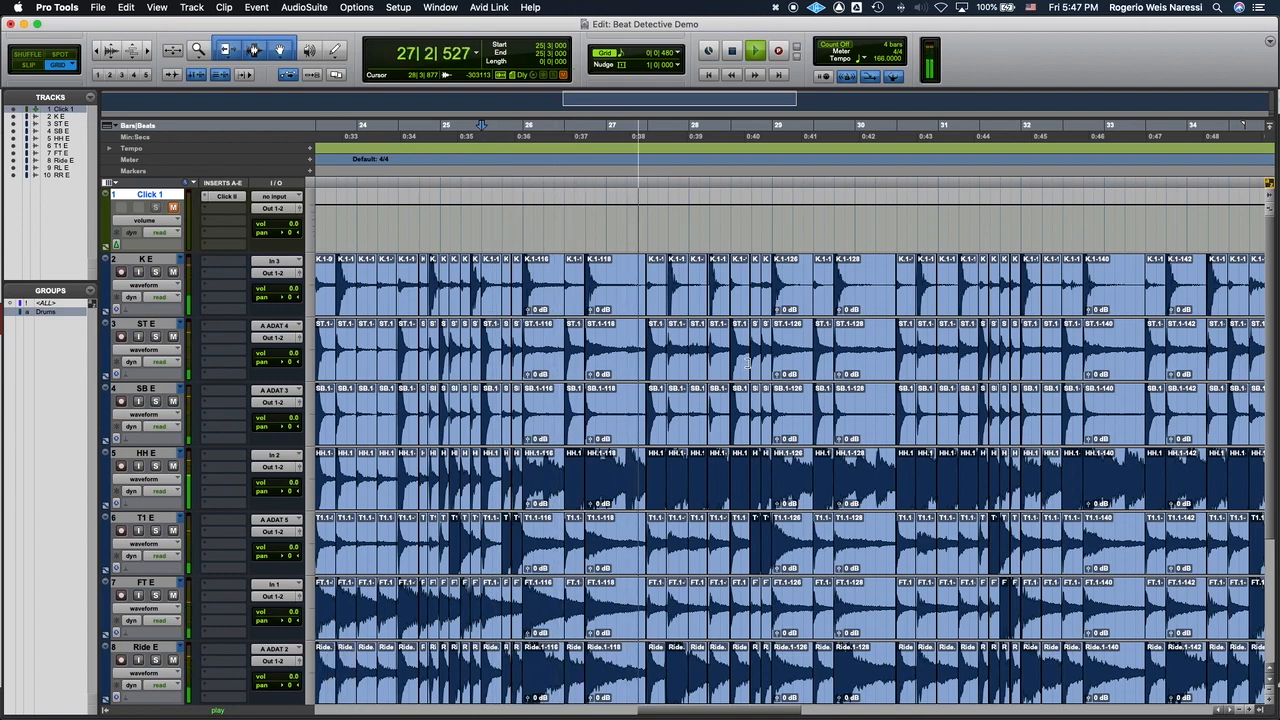
key(space)
click(678, 301)
scroll(680, 302, up, 2)
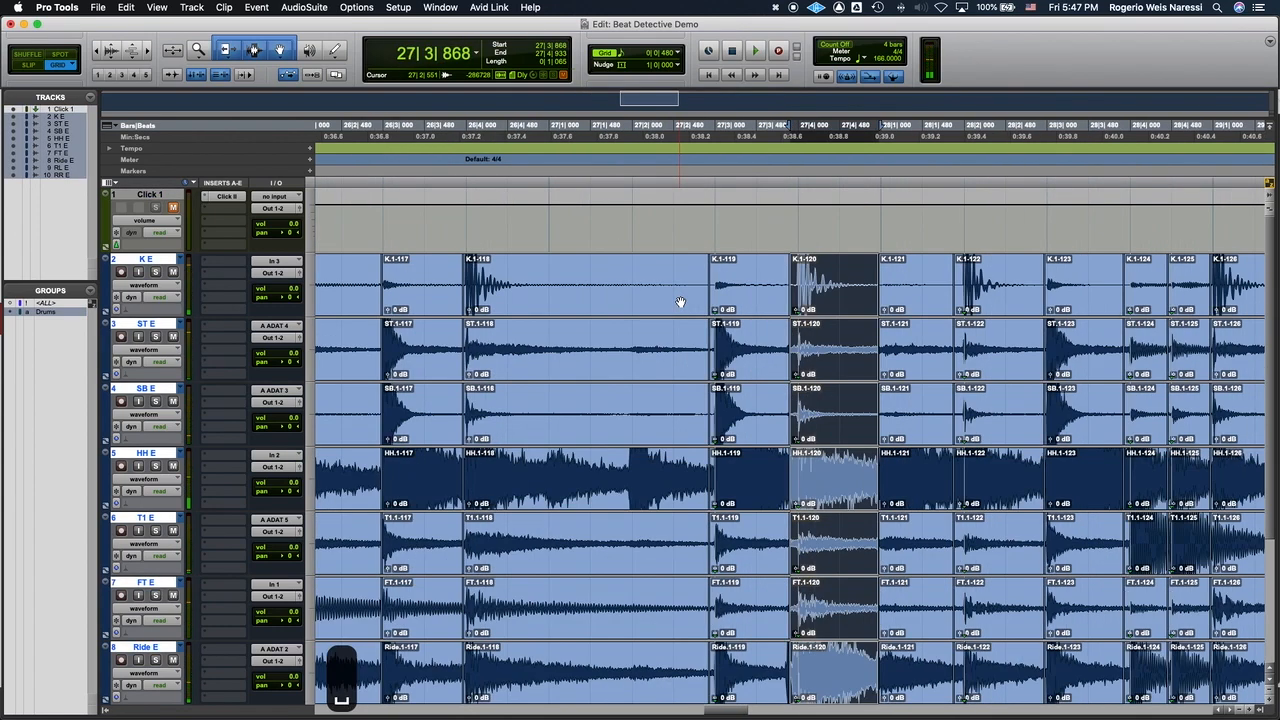
scroll(835, 342, up, 4)
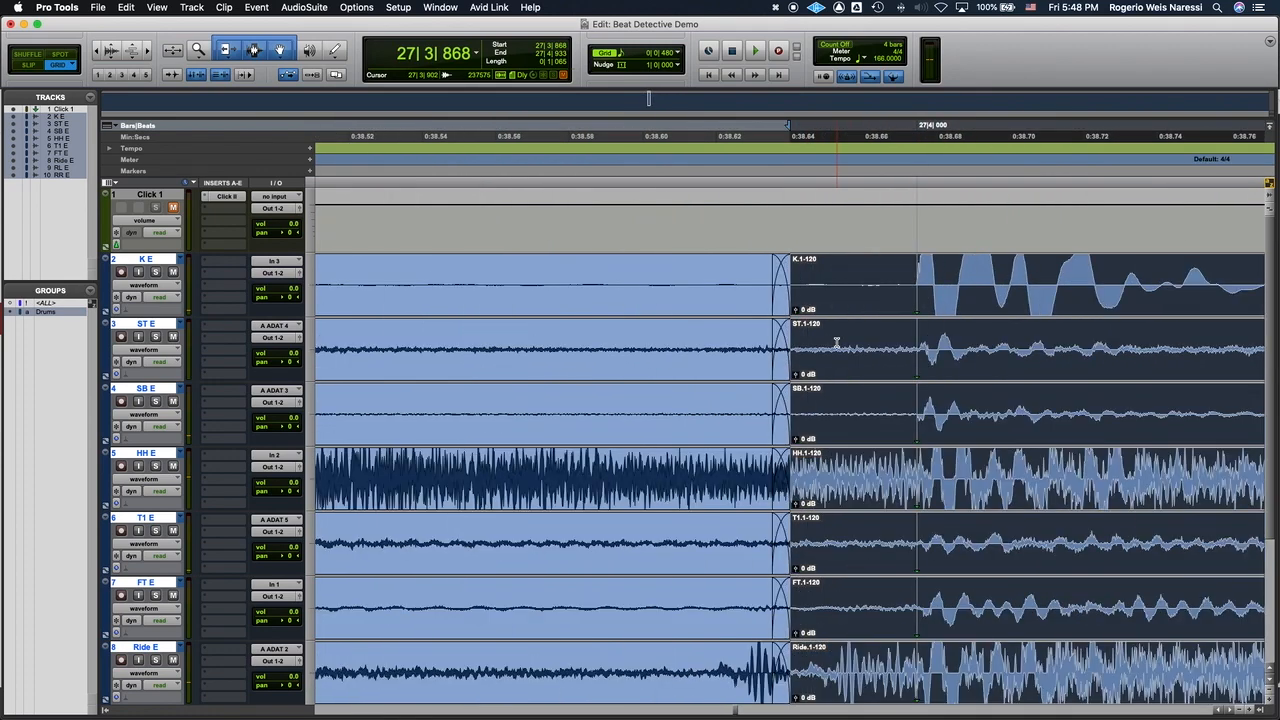
scroll(837, 343, down, 1)
click(858, 588)
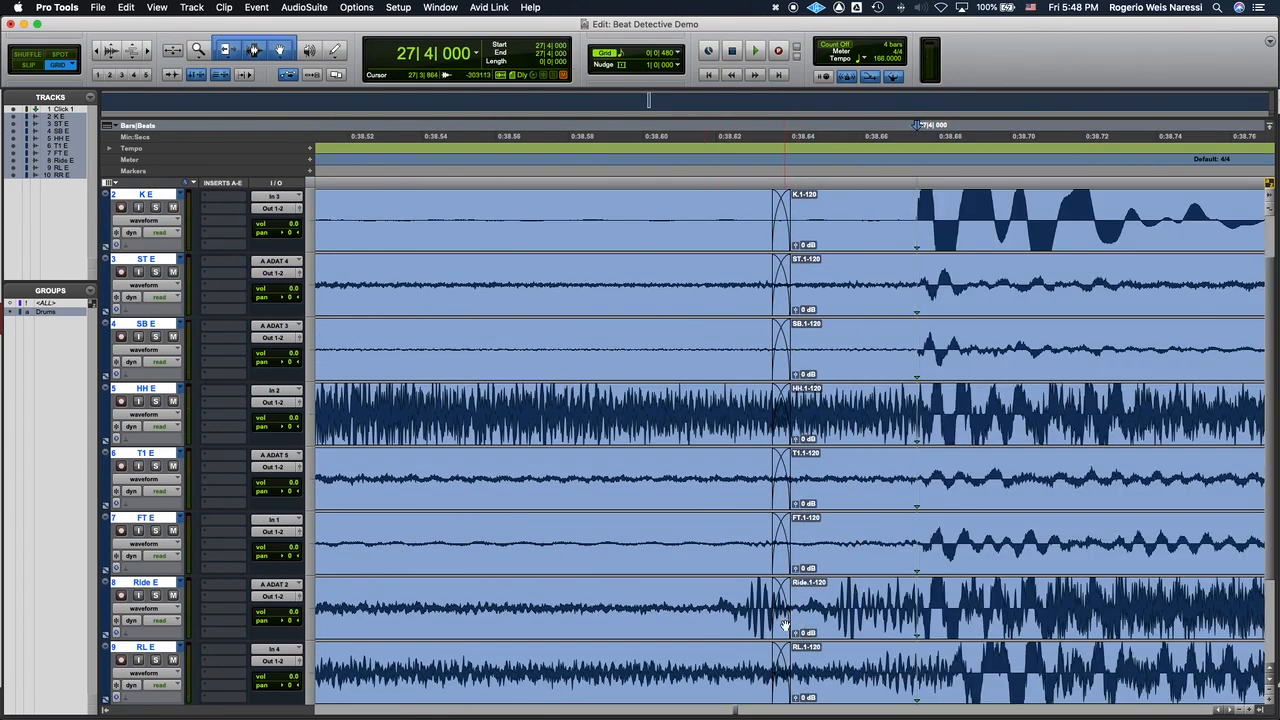
Move the crossfade before beat 27|4 earlier so that it starts at 27|3|793 on all drum tracks.
scroll(855, 591, right, 2)
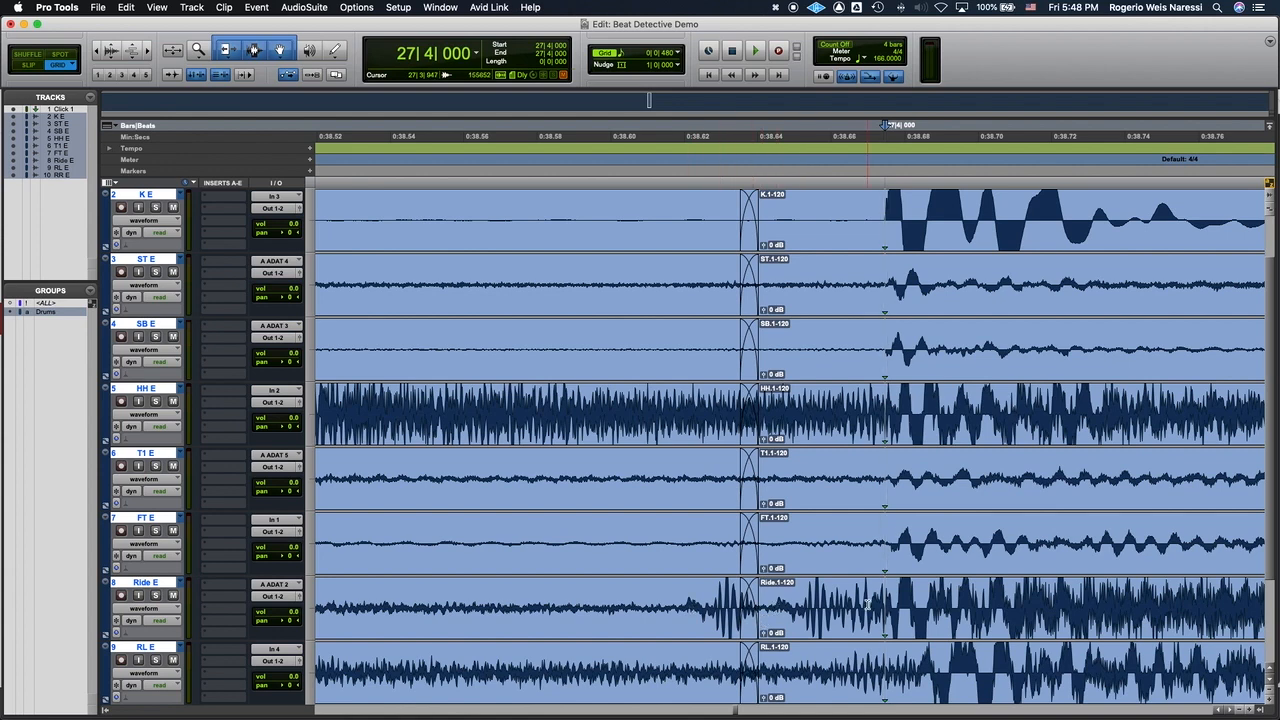
click(750, 633)
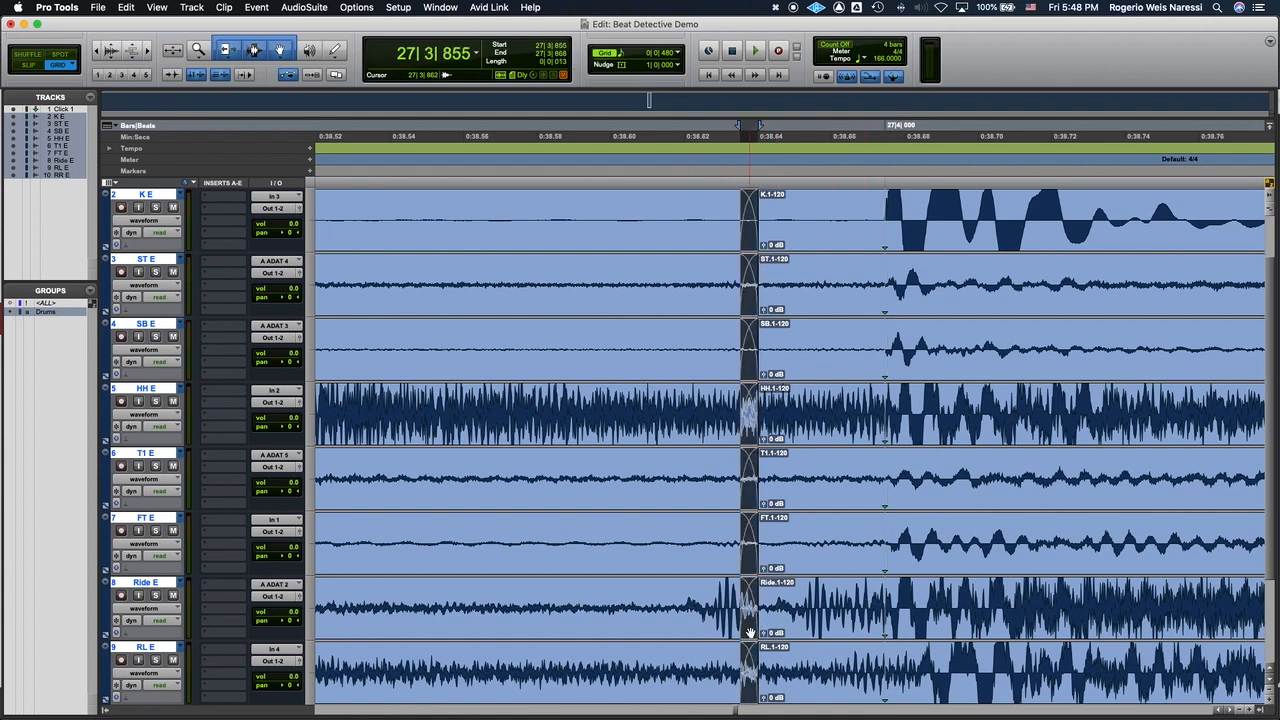
drag(750, 630, 664, 621)
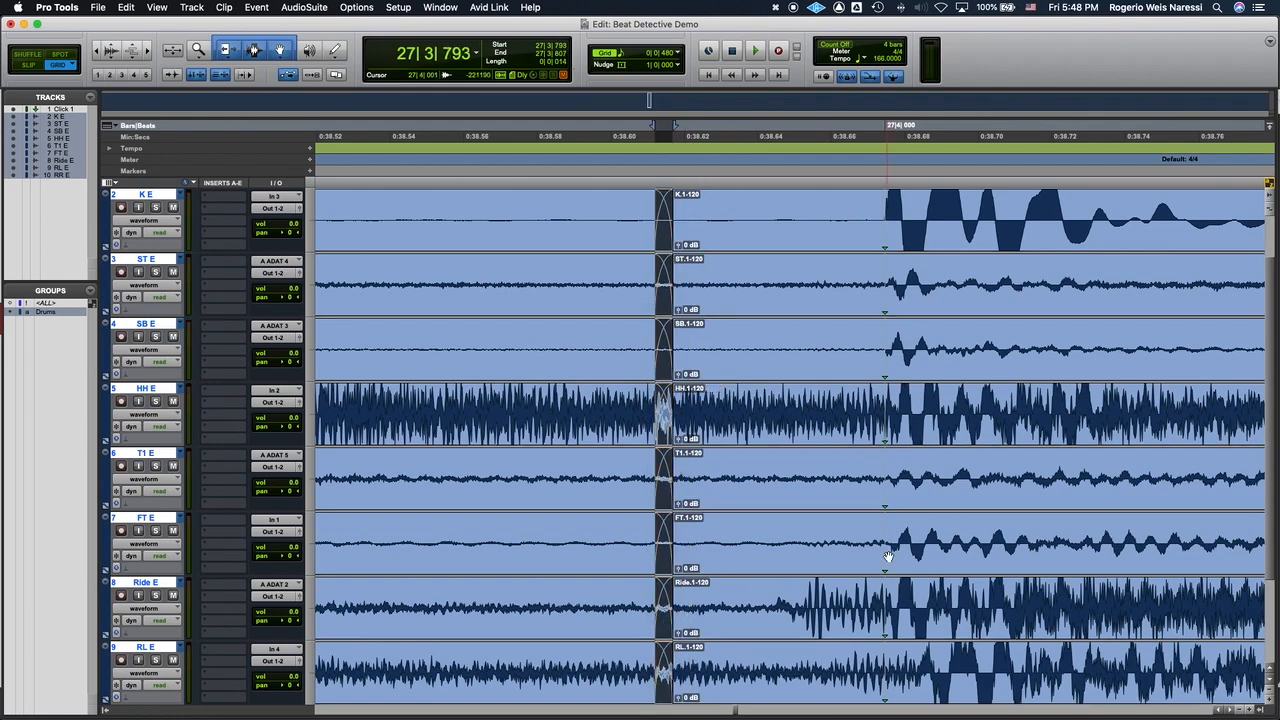
key(r)
key(r)
key(r)
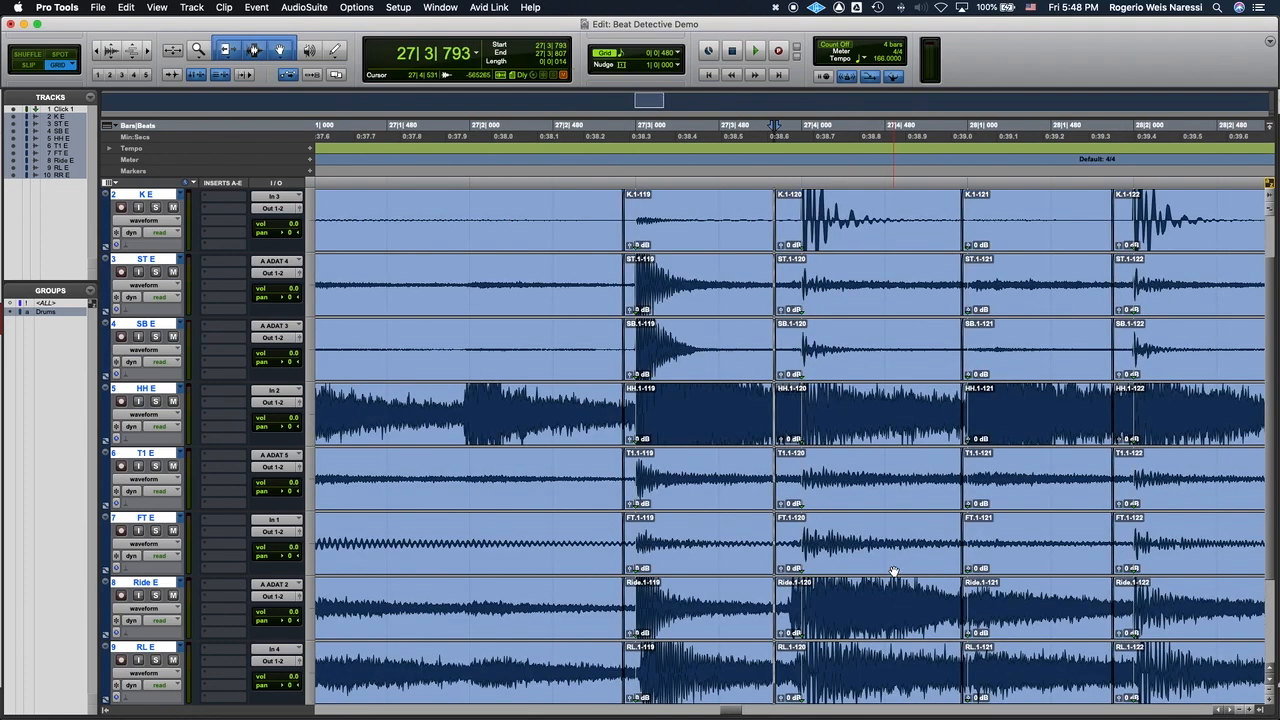
key(r)
key(r)
key(r)
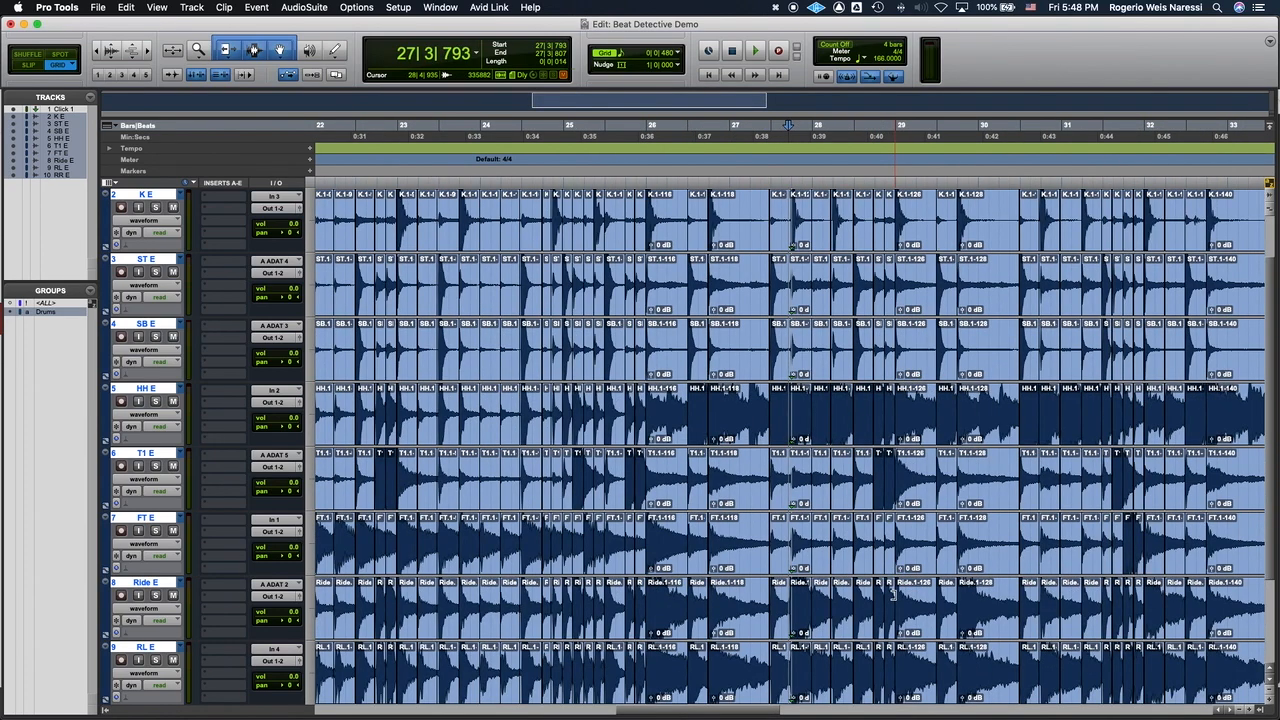
Play the repaired drums from 25|4|480 through to bar 56, listening for remaining crossfade artifacts, and stop playback.
click(631, 148)
key(space)
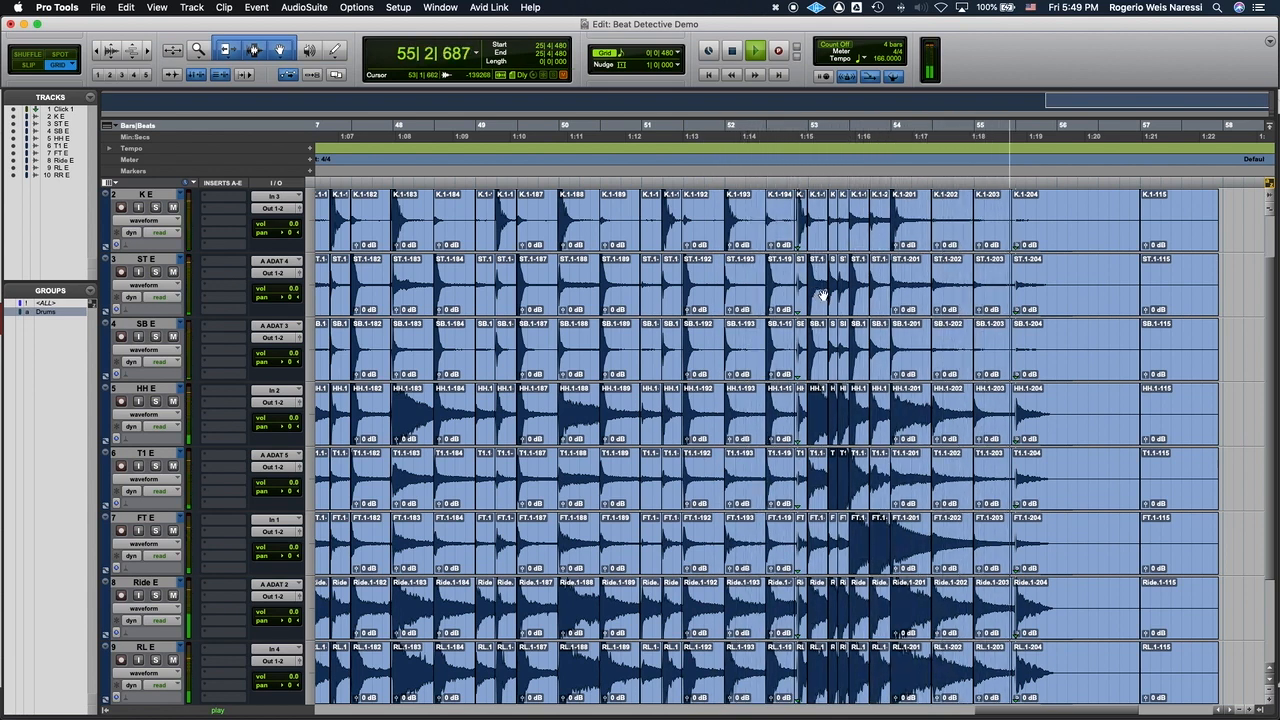
key(super+bracketleft)
key(super+bracketleft)
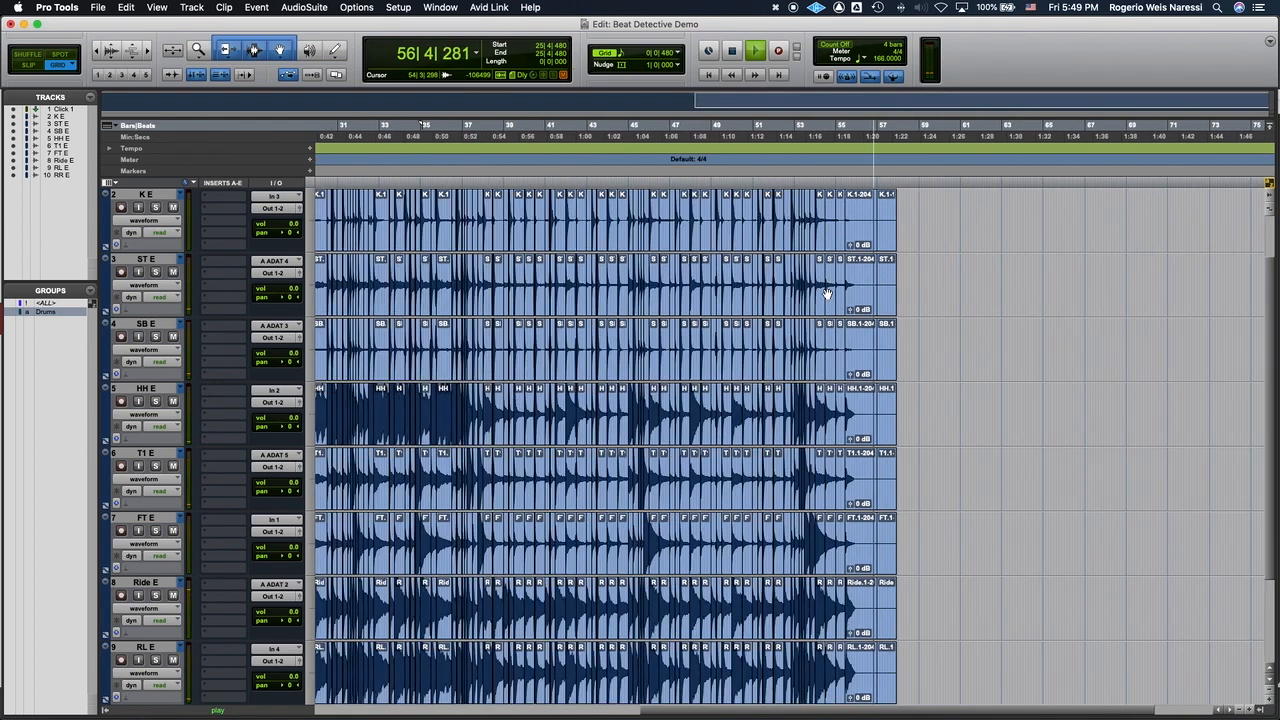
key(space)
Unmute the Click 1 track and play the drums from 47|1|000 through bar 55, checking their timing against the click.
click(670, 127)
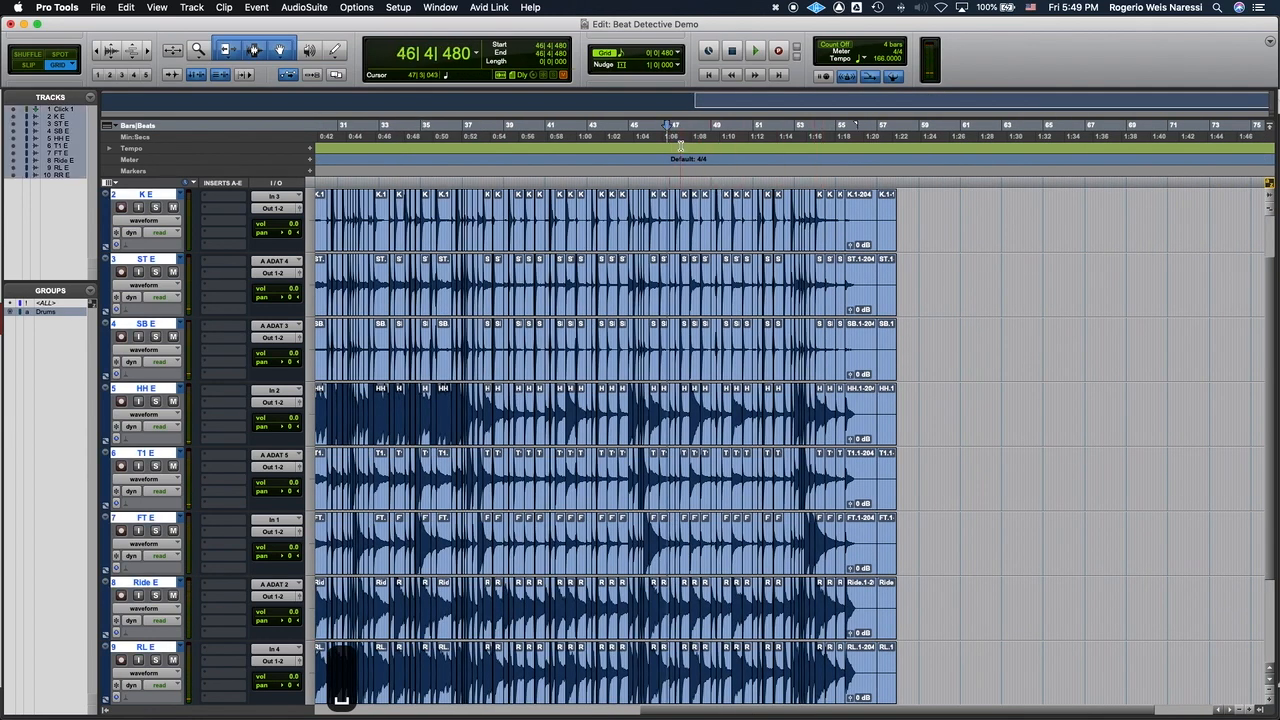
scroll(484, 260, up, 2)
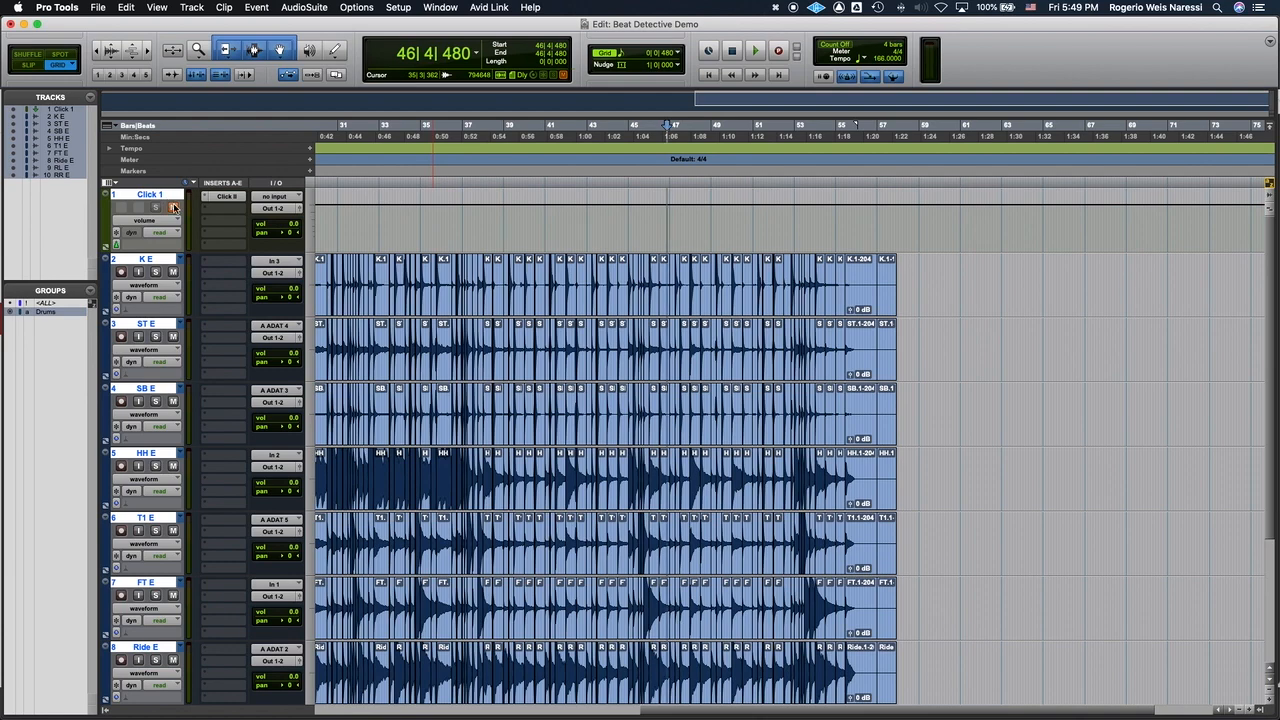
key(super+bracketright)
key(super+bracketright)
key(super+bracketright)
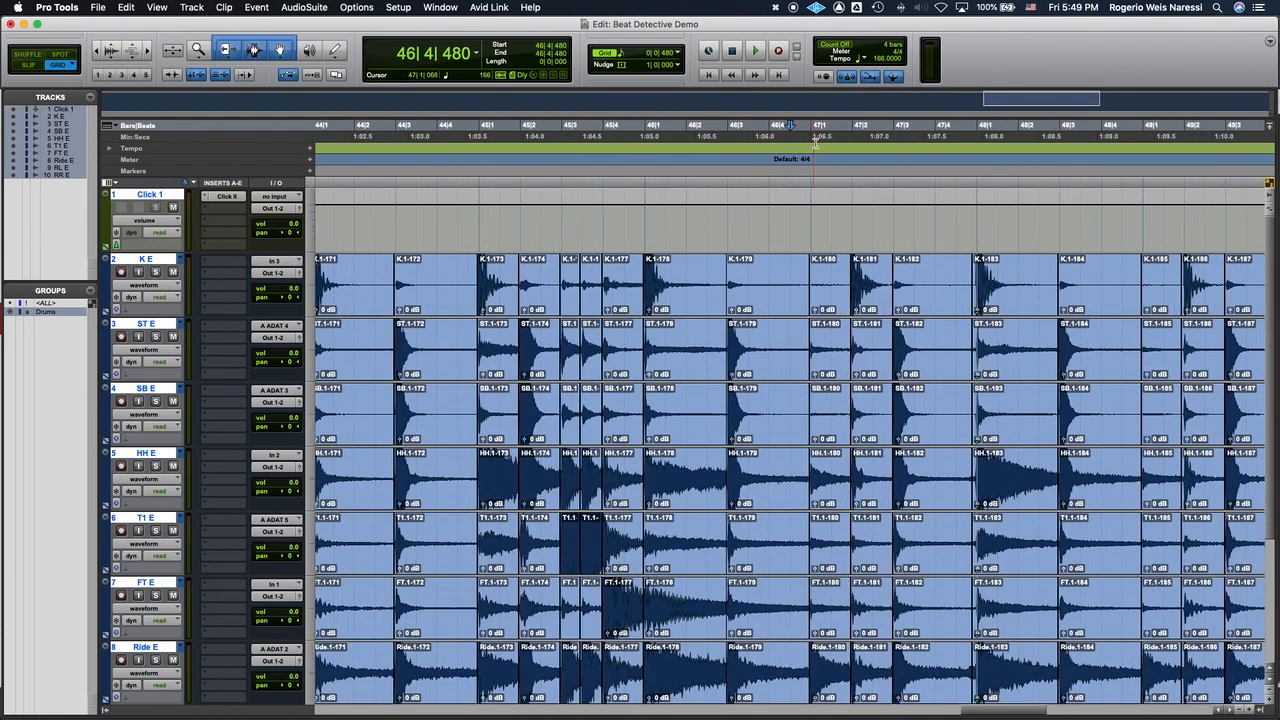
click(809, 137)
scroll(832, 168, right, 5)
key(space)
scroll(745, 350, right, 1)
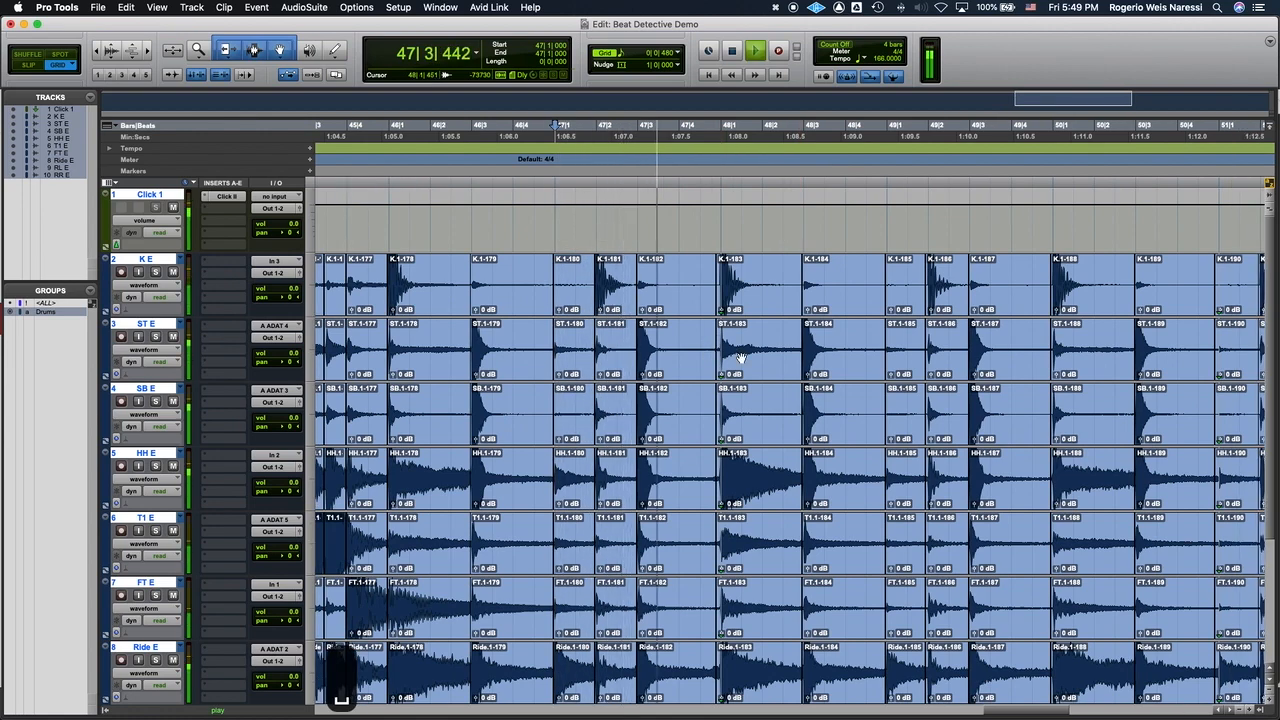
key(super+bracketleft)
key(super+bracketleft)
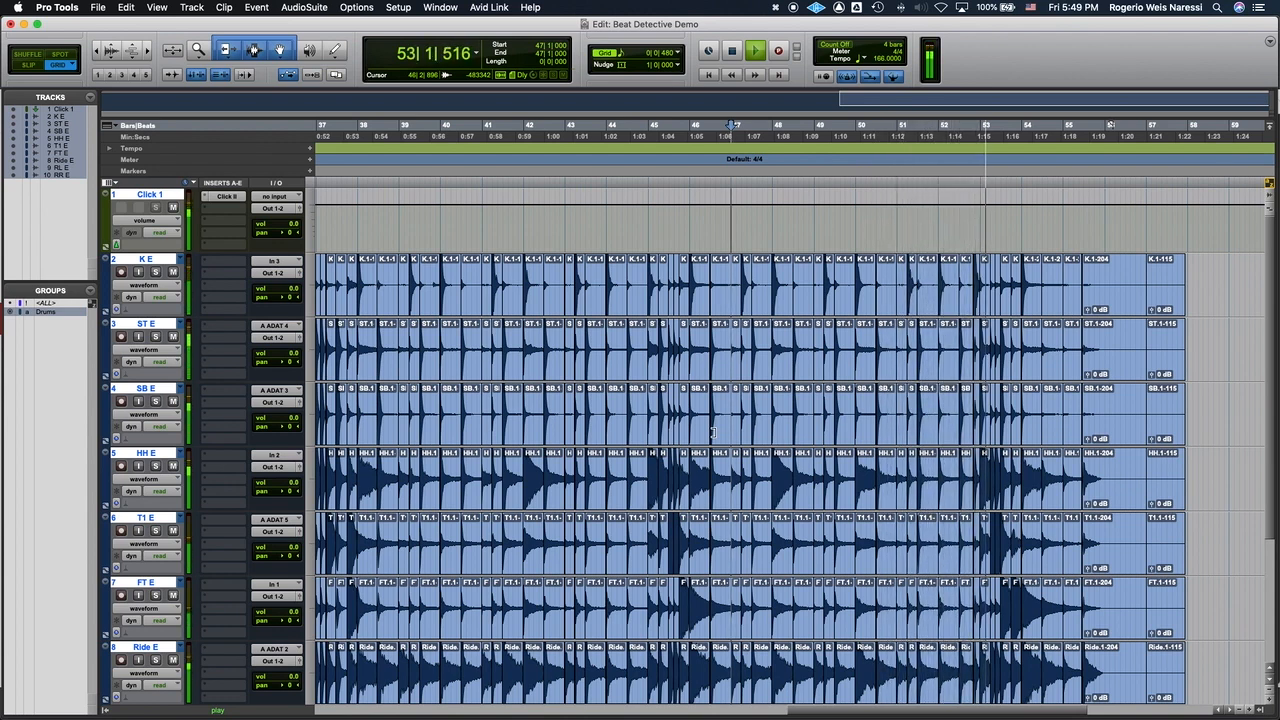
scroll(714, 432, right, 1)
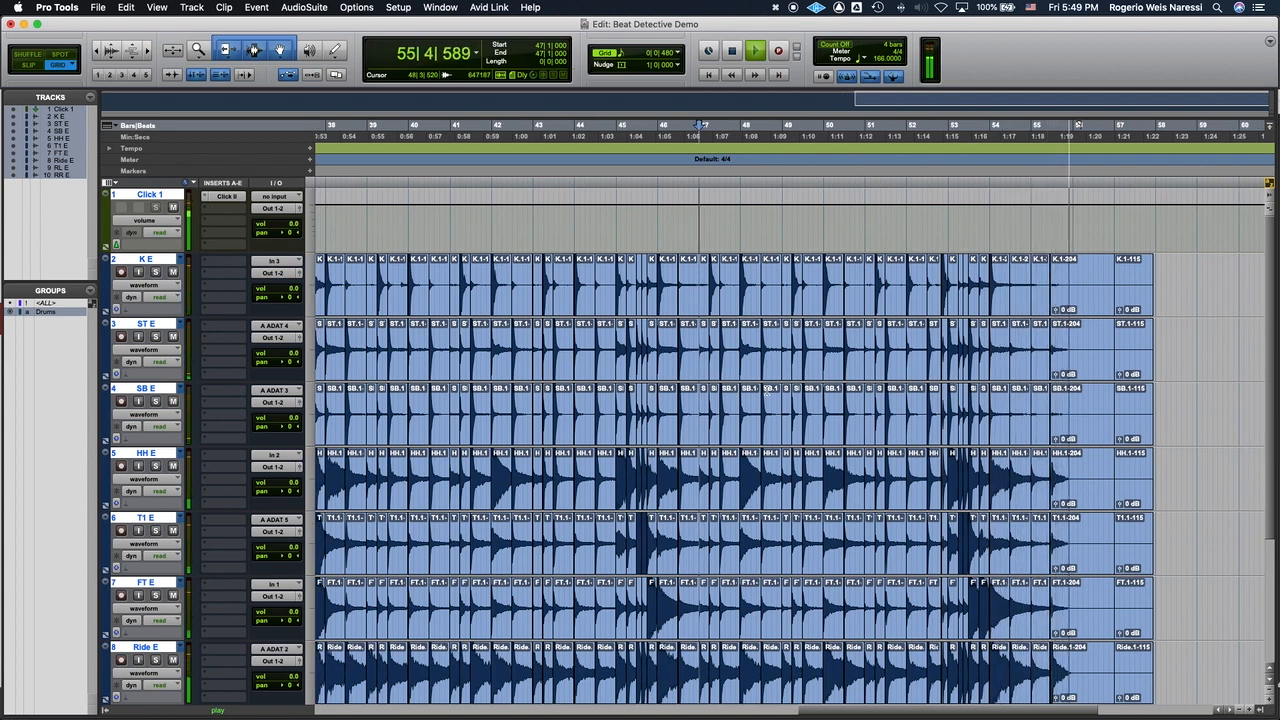
key(space)
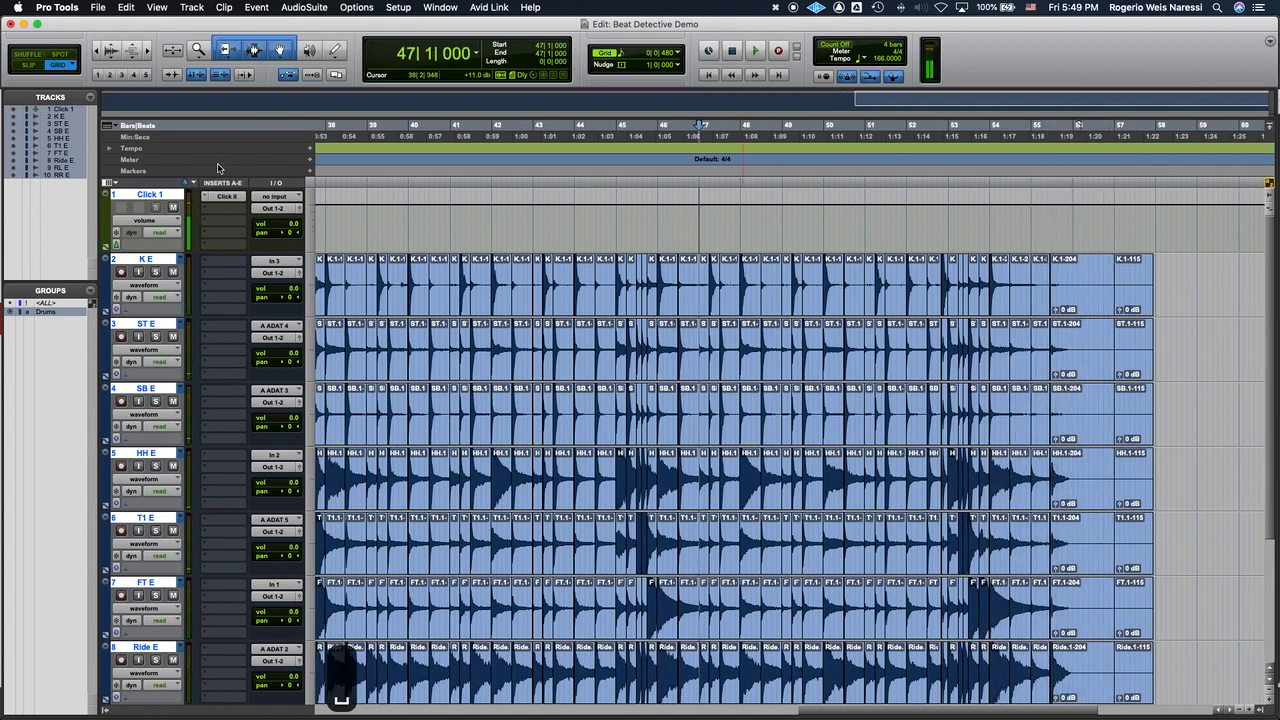